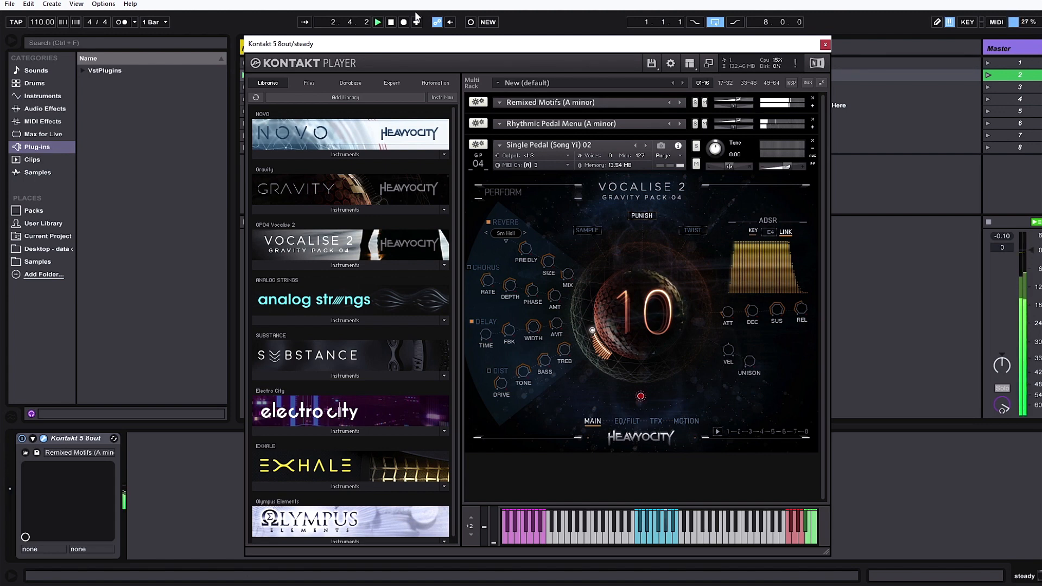
Expand the Remixed Motifs (A minor) instrument in Kontakt and move the plug-in window aside to uncover the session tracks.
left_click(813, 105)
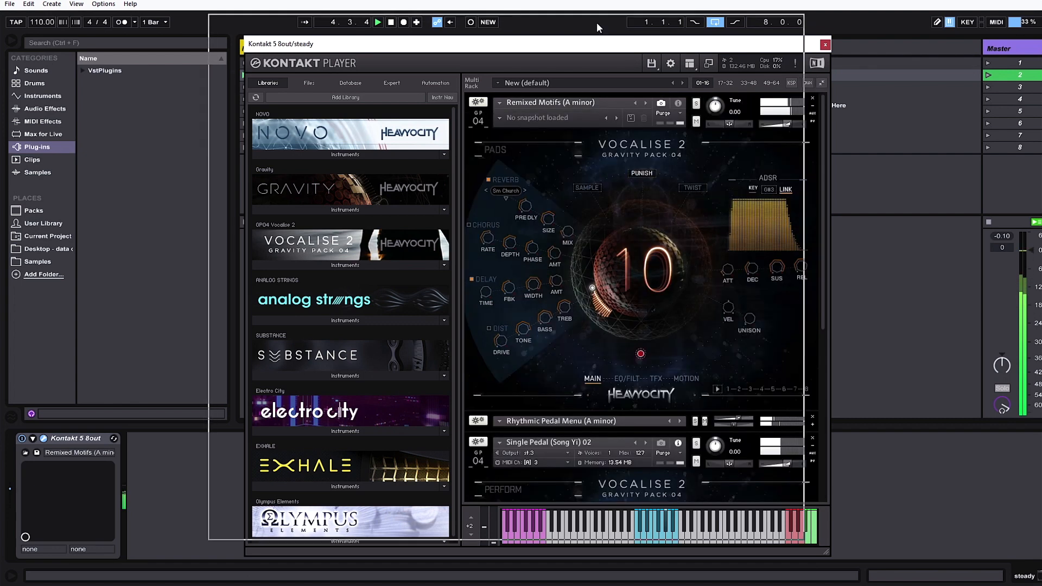
left_click_drag(628, 48, 598, 26)
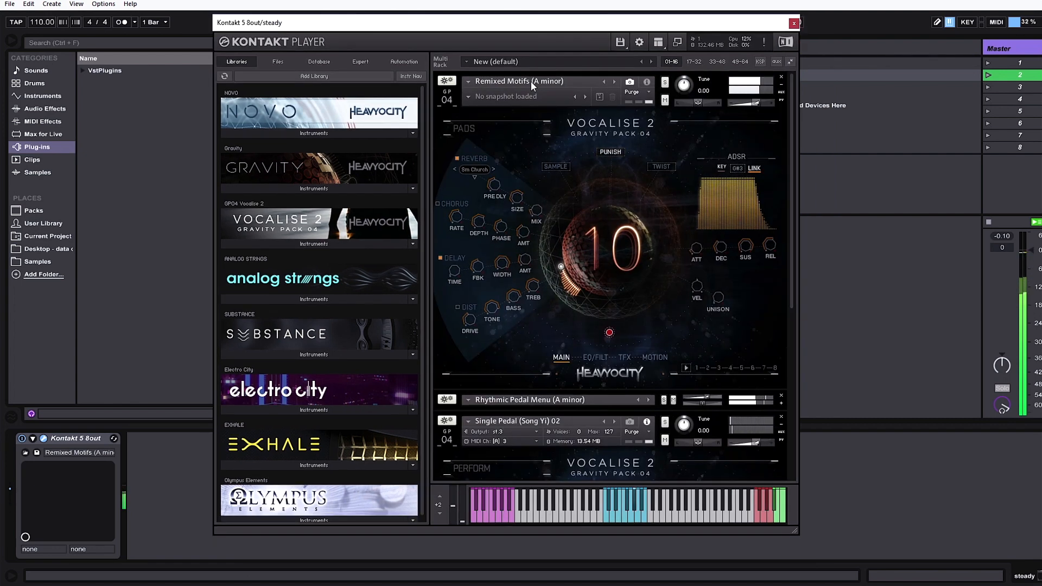
left_click_drag(756, 24, 869, 70)
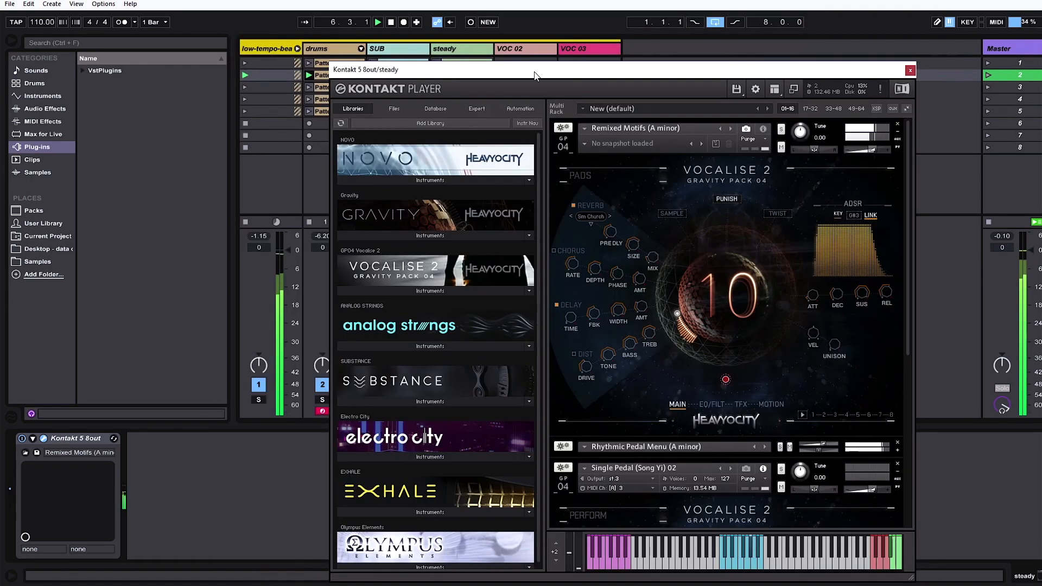
left_click_drag(480, 70, 649, 43)
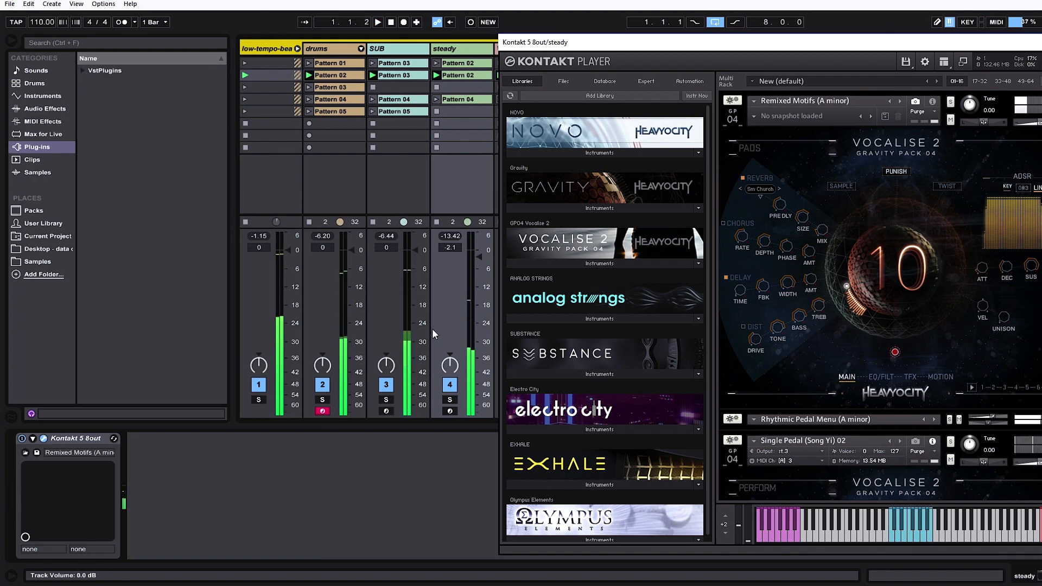
left_click_drag(619, 44, 706, 44)
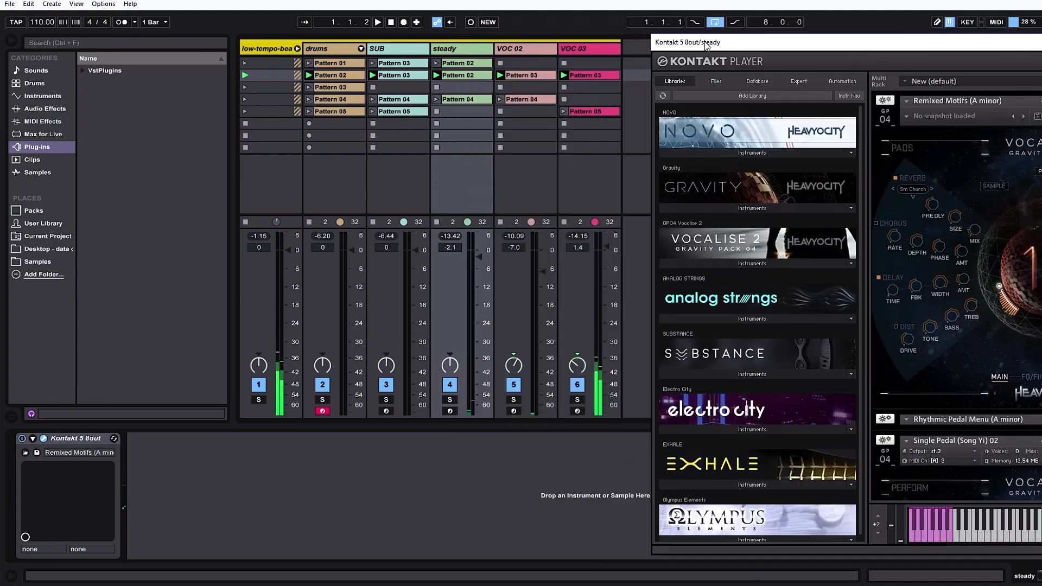
Examine the VOC 03 track's device chain, including the External Instrument routing and the OuterSpace effect.
left_click(584, 48)
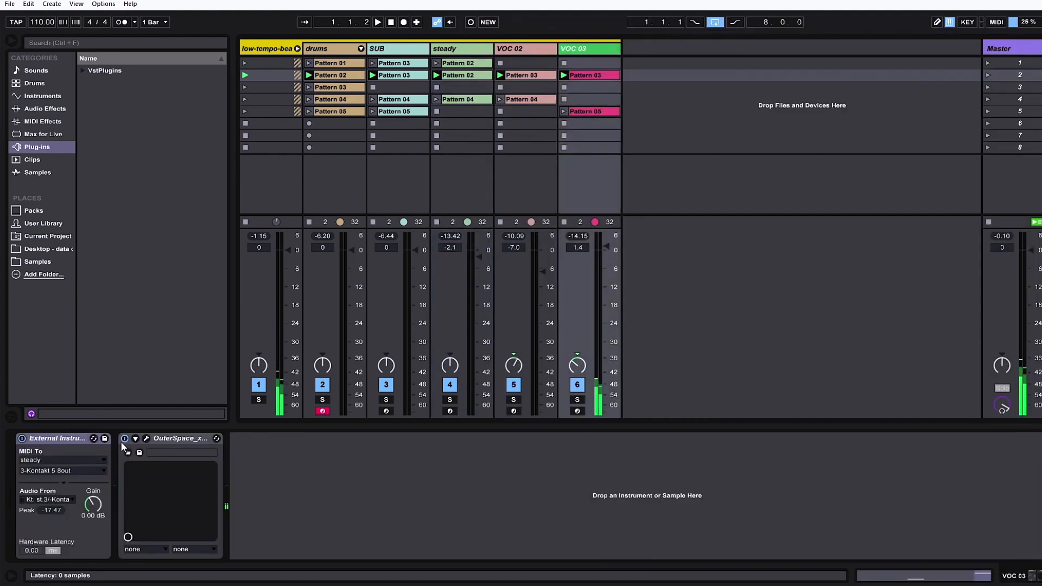
left_click(164, 439)
left_click(170, 439)
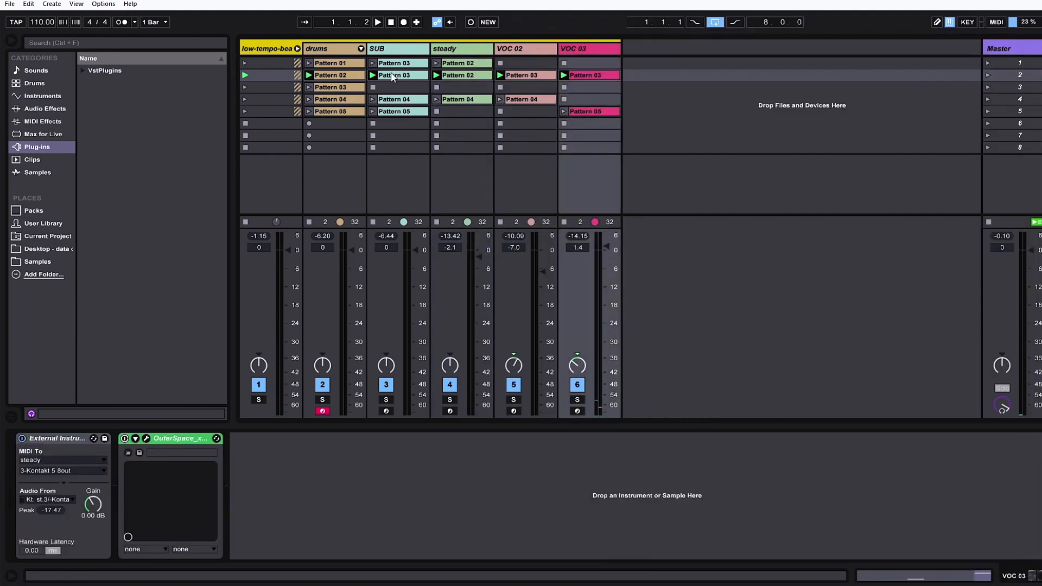
left_click(587, 46)
Return to the steady track and close its Kontakt window.
left_click(476, 48)
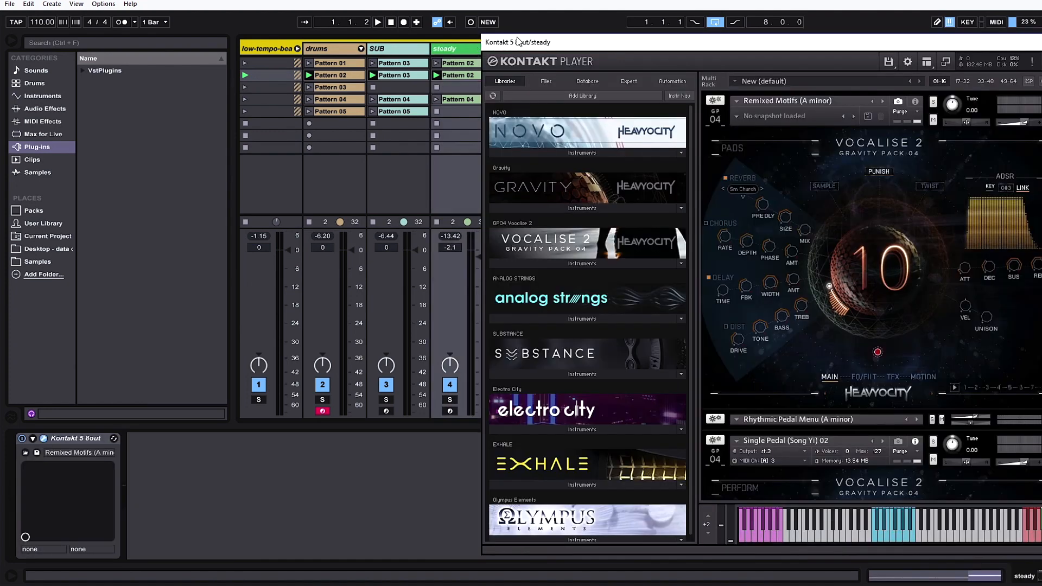
left_click_drag(530, 44, 454, 35)
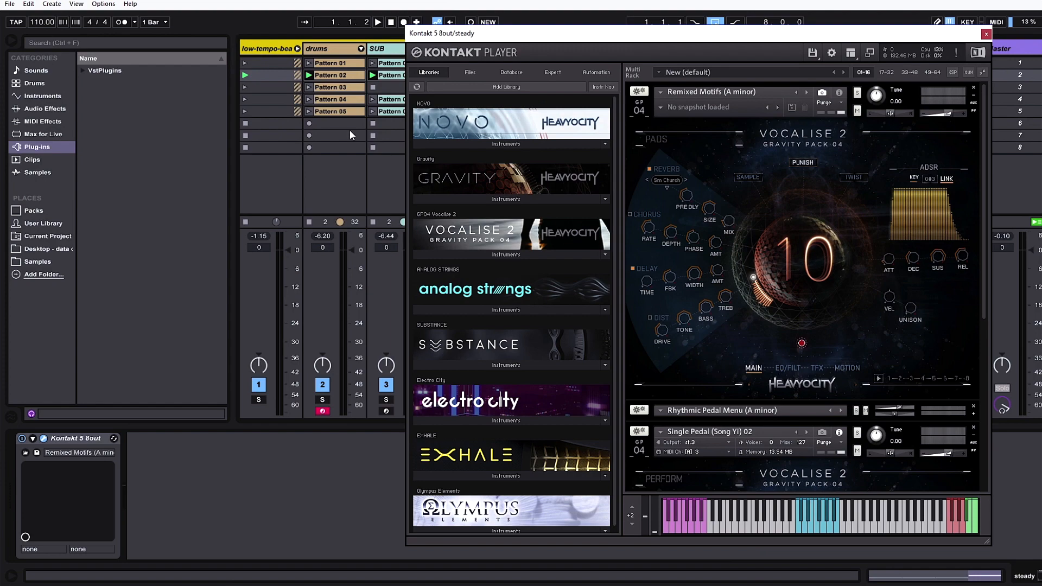
left_click_drag(459, 38, 298, 45)
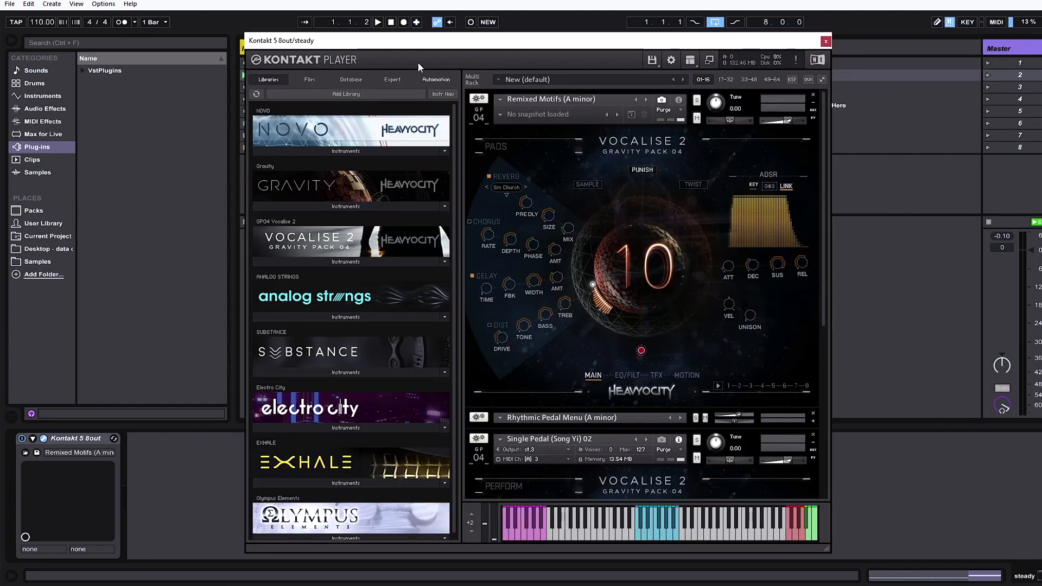
left_click_drag(401, 42, 489, 37)
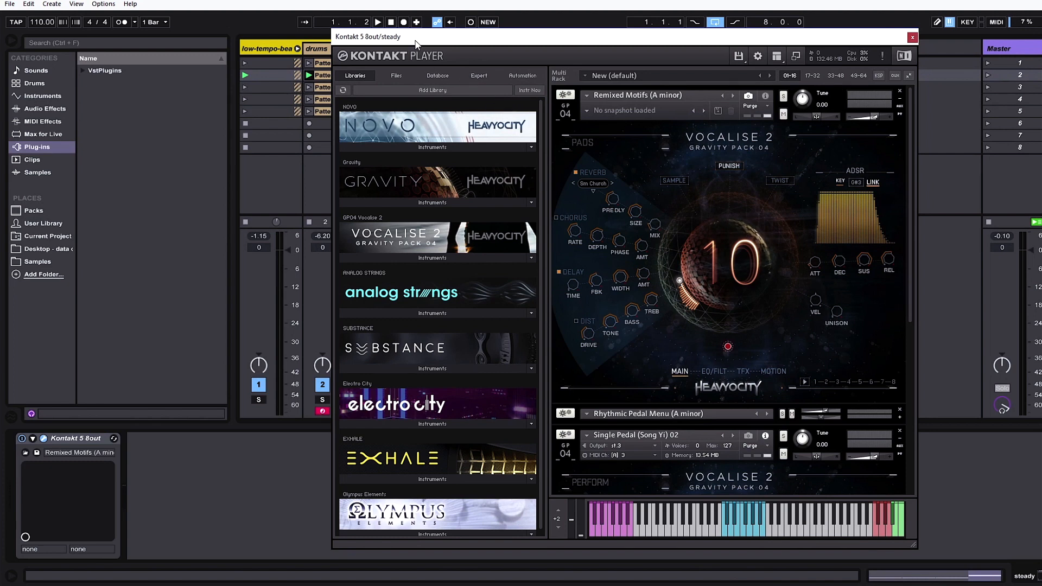
left_click_drag(383, 42, 434, 60)
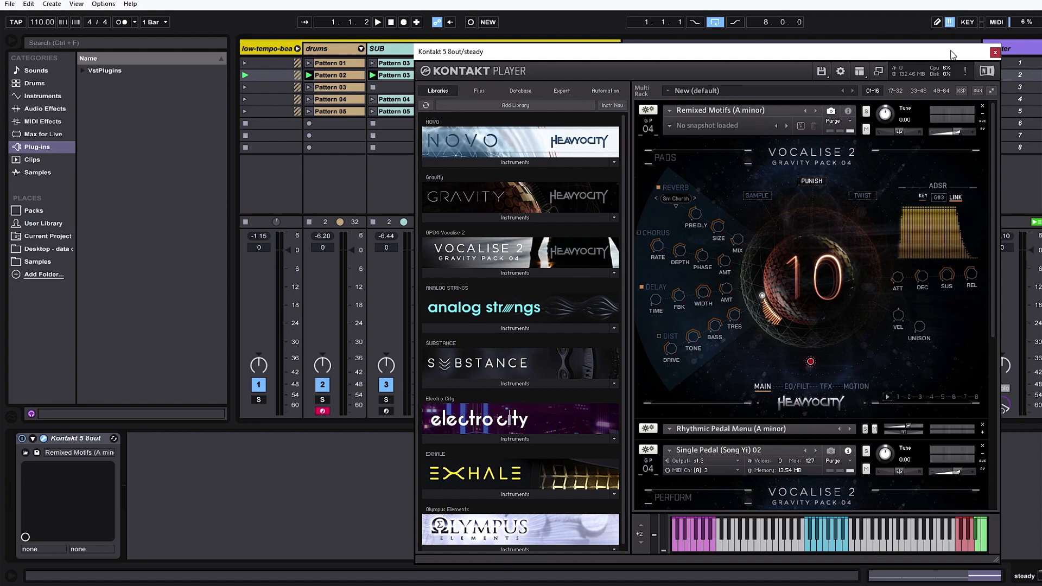
left_click(995, 53)
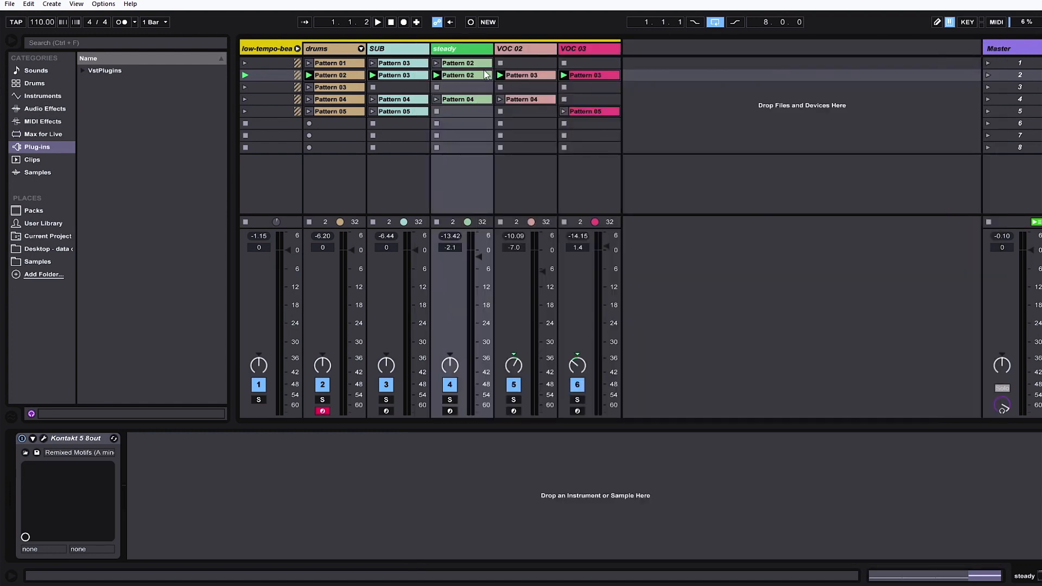
Solo the steady track and show its scene 2 Pattern 02 clip in an enlarged, unfolded note editor.
left_click(457, 76)
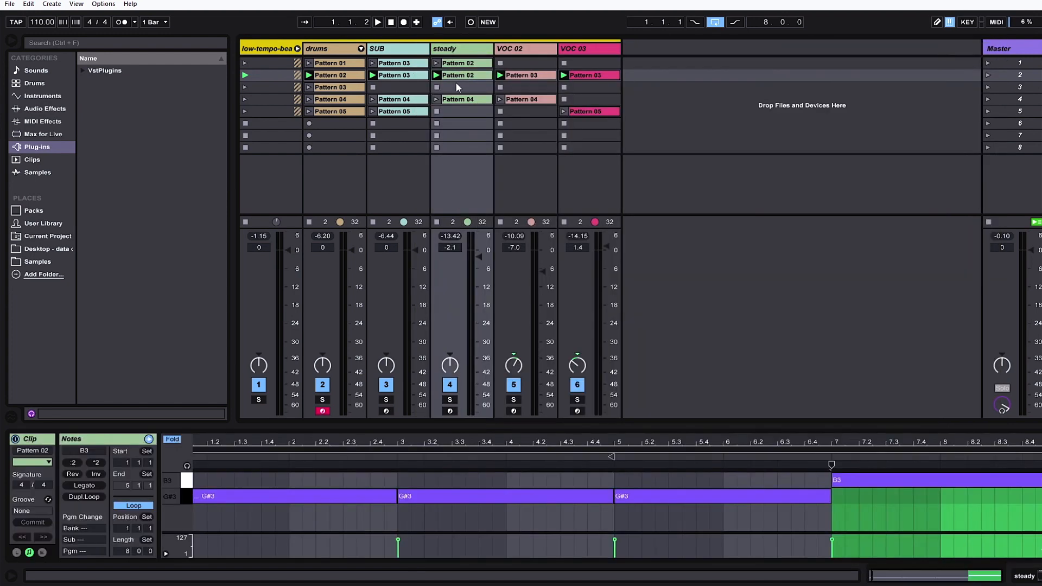
left_click(450, 401)
left_click_drag(457, 427, 456, 328)
left_click(172, 355)
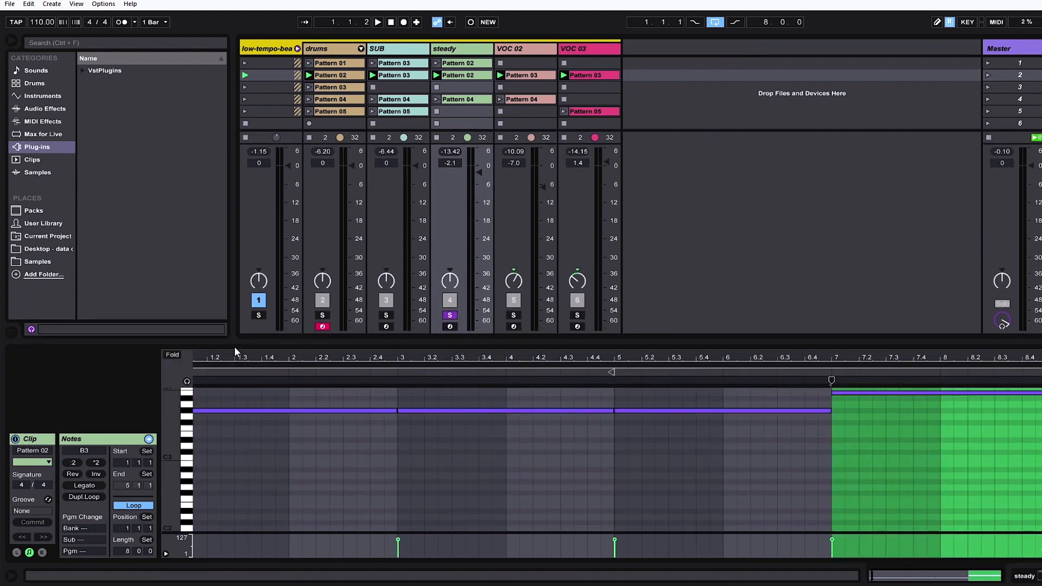
left_click_drag(247, 357, 262, 361)
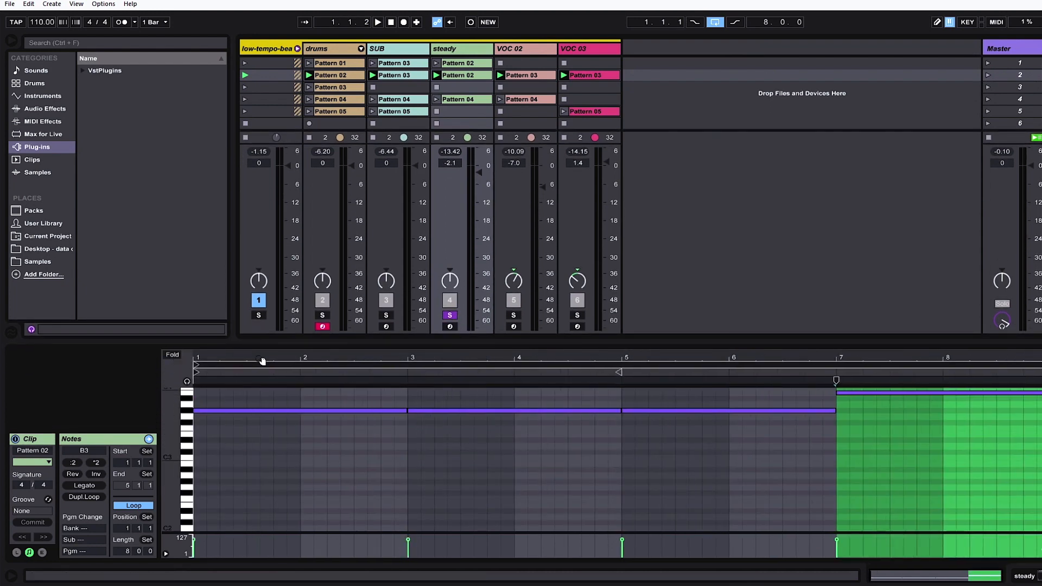
Play the soloed Pattern 02 clip and bring all of its notes into view.
key("space")
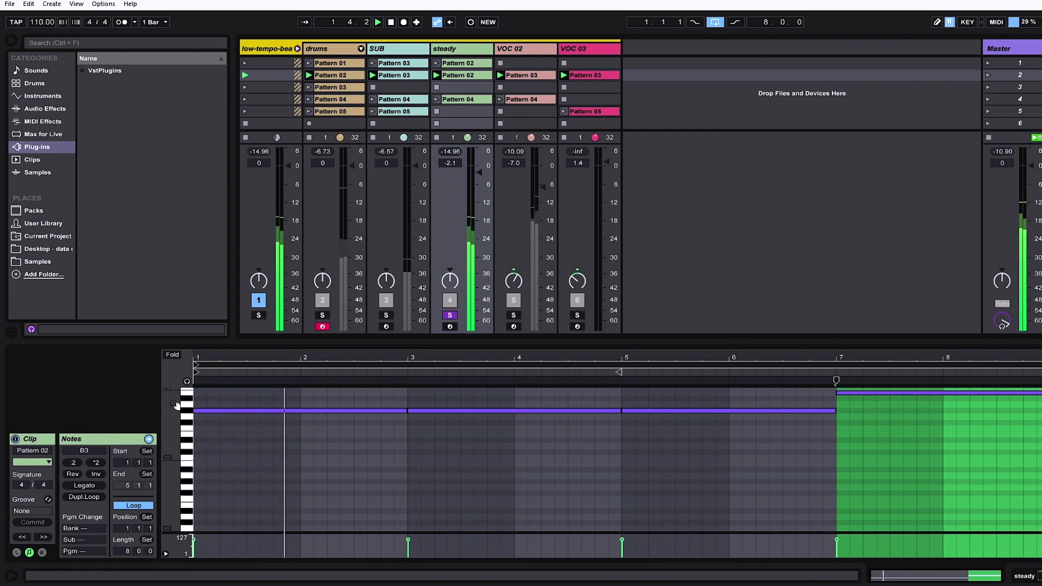
left_click_drag(175, 404, 174, 459)
left_click(461, 411)
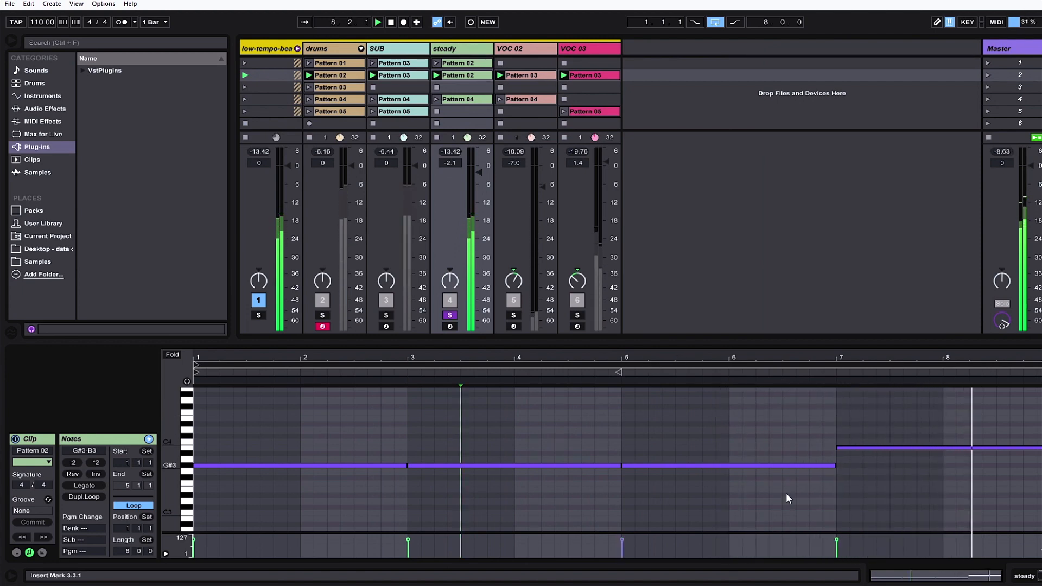
Open the steady track's Kontakt to view the Vocalise 2 Scapes and Remixed Motifs instrument list, and close it again.
left_click(1027, 577)
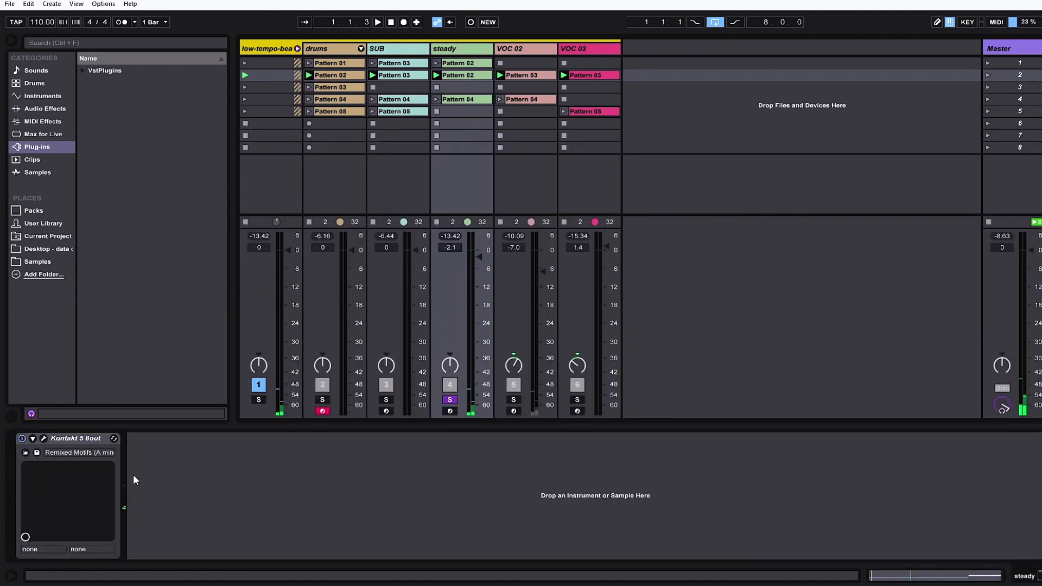
left_click(44, 438)
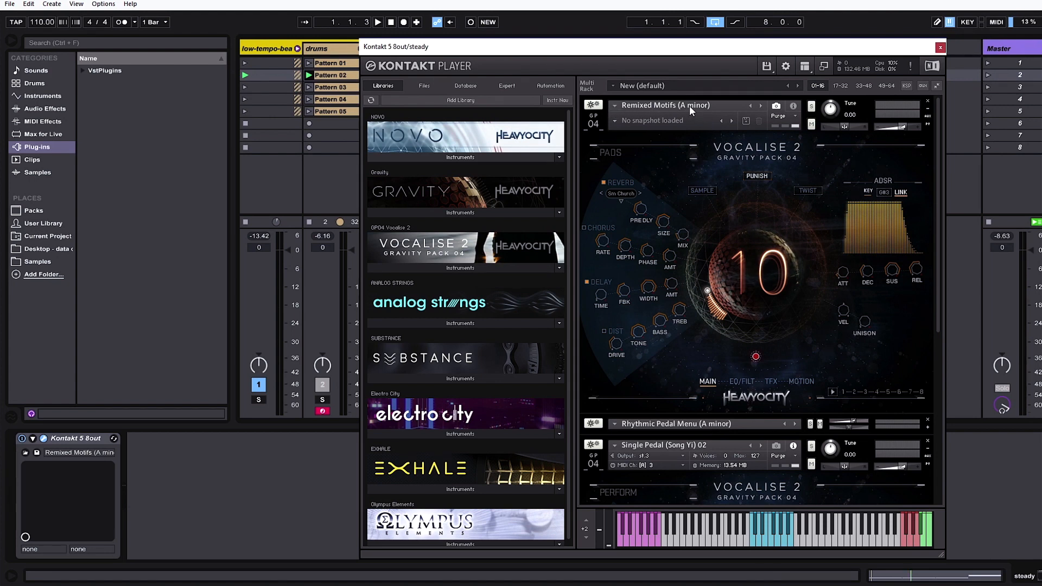
left_click(473, 266)
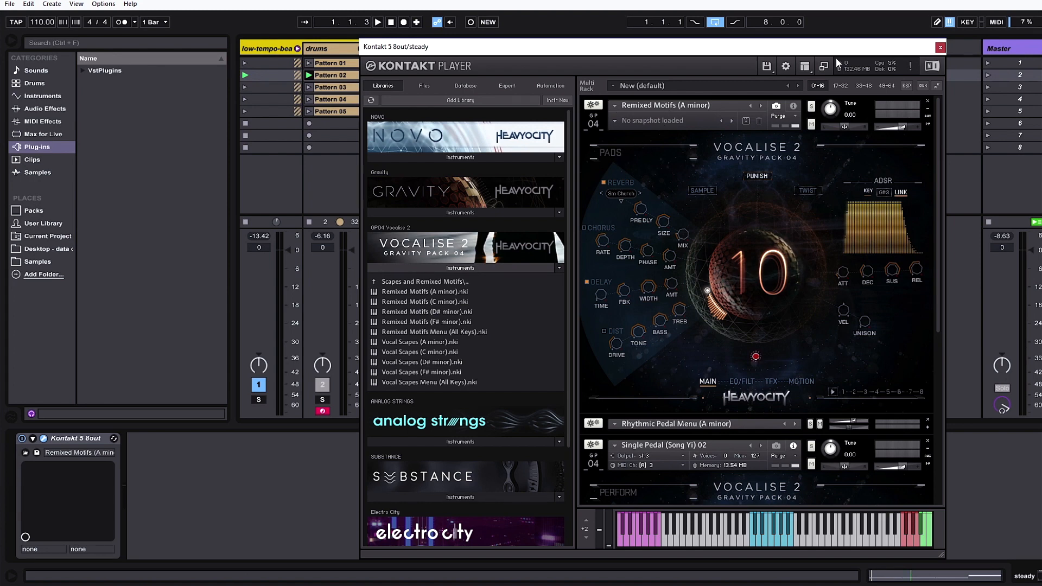
left_click(940, 48)
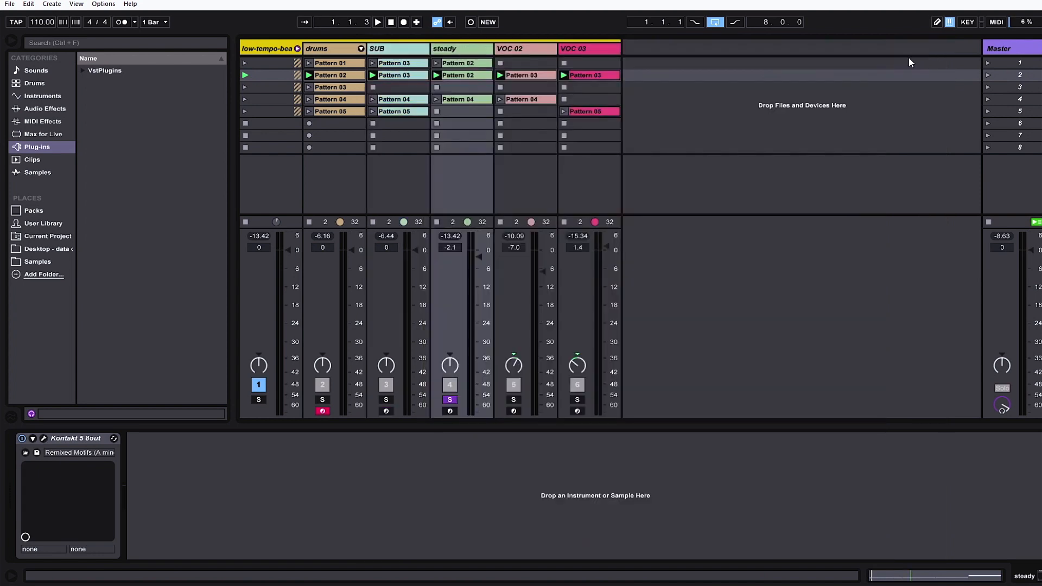
Select the three G#3 notes in steady's scene 2 Pattern 02, transpose them down to F#3 and start playback.
double_click(461, 76)
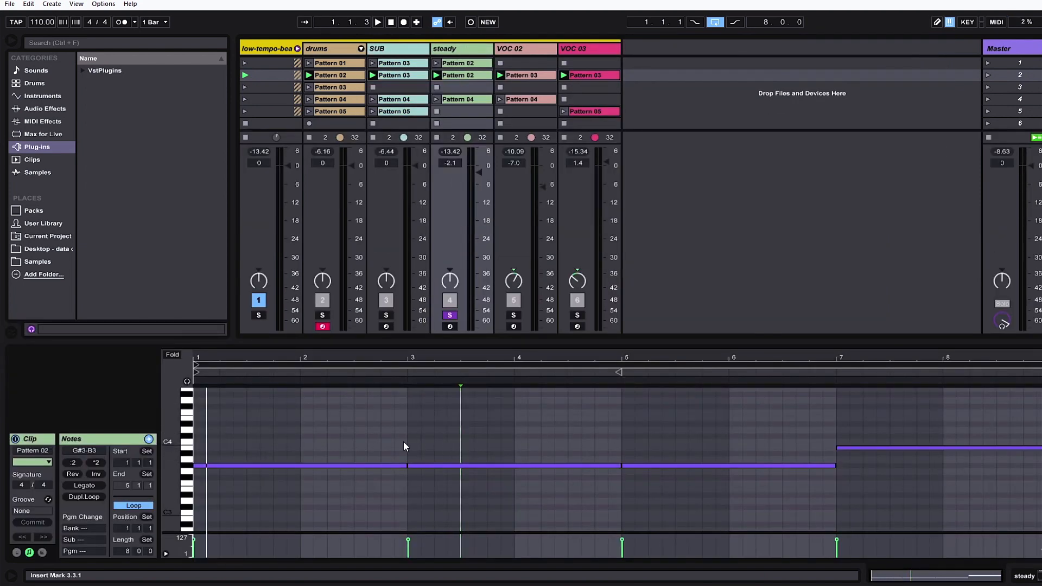
left_click(387, 442)
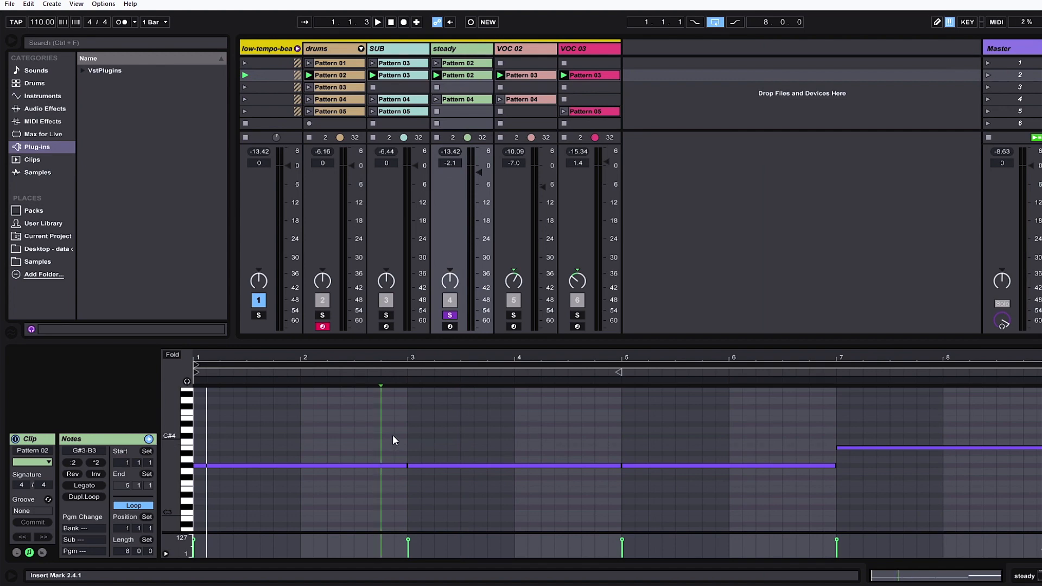
left_click_drag(392, 435, 751, 489)
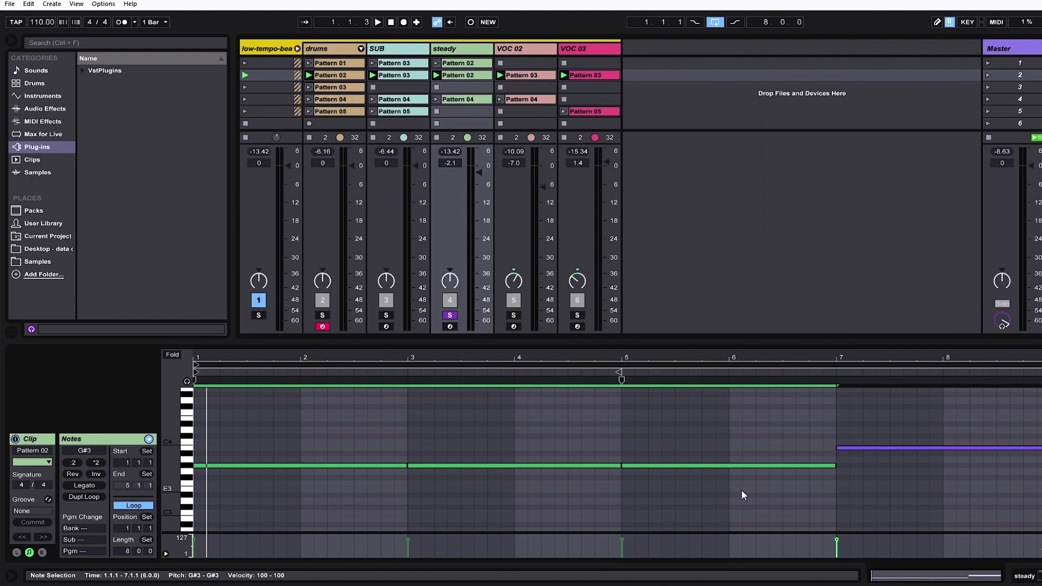
key("Down")
key("Down")
key("space")
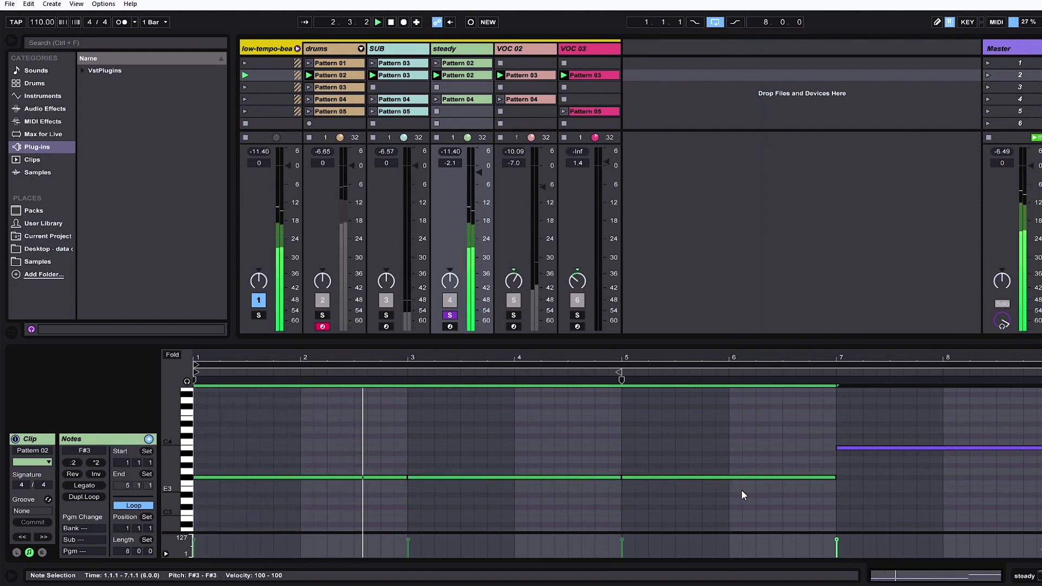
Audition the selected notes at rising pitches, transposing them through G3, A3 and A#3 up to C4.
key("Up")
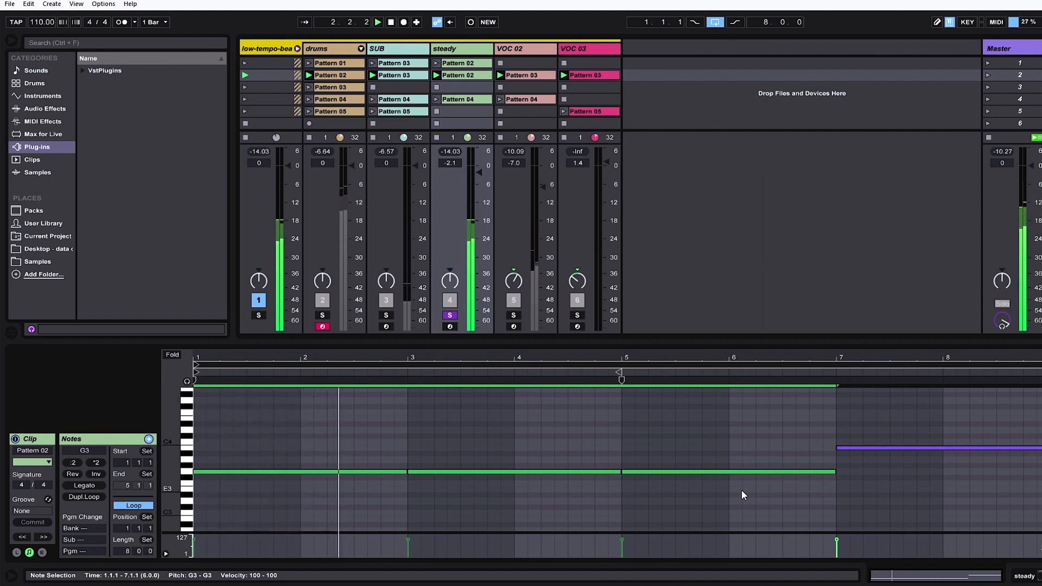
key("Up")
key("Up")
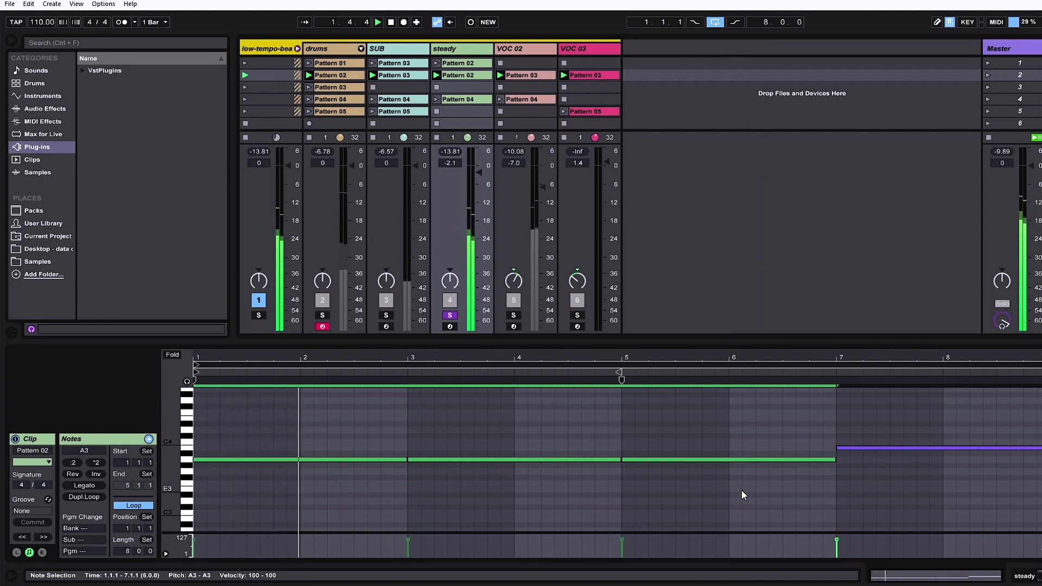
key("Up")
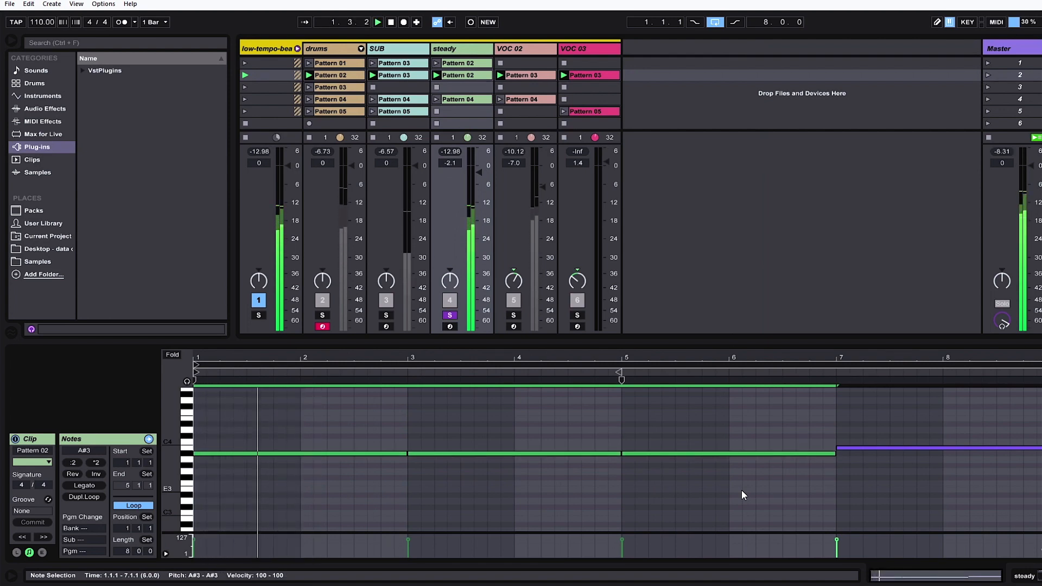
key("Up")
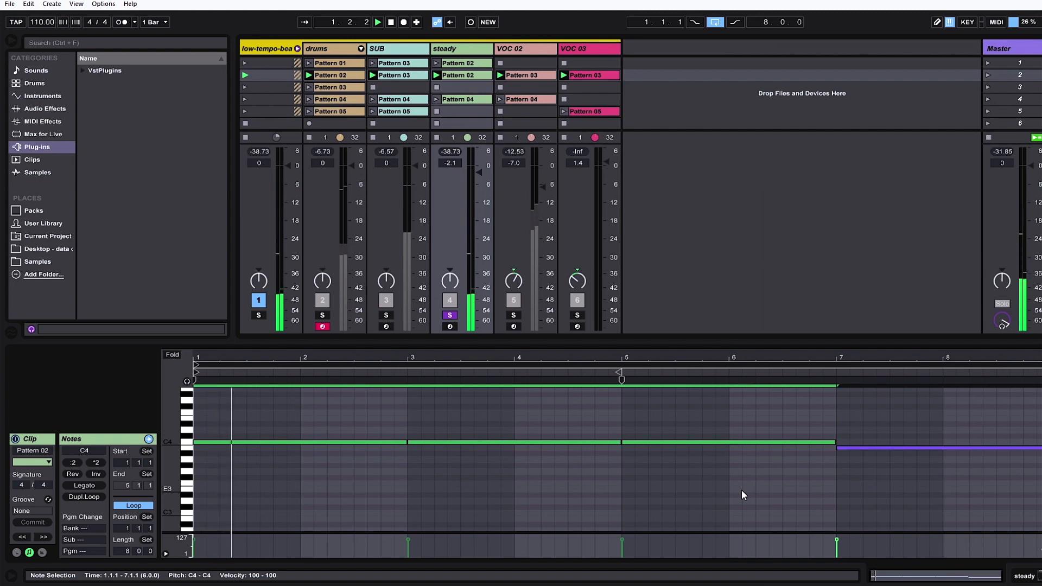
Audition the selected notes at lower pitches, transposing them down to F3, E3 and D#3.
key("Down")
key("Down")
key("Down")
key("Down")
key("Down")
key("Down")
key("Down")
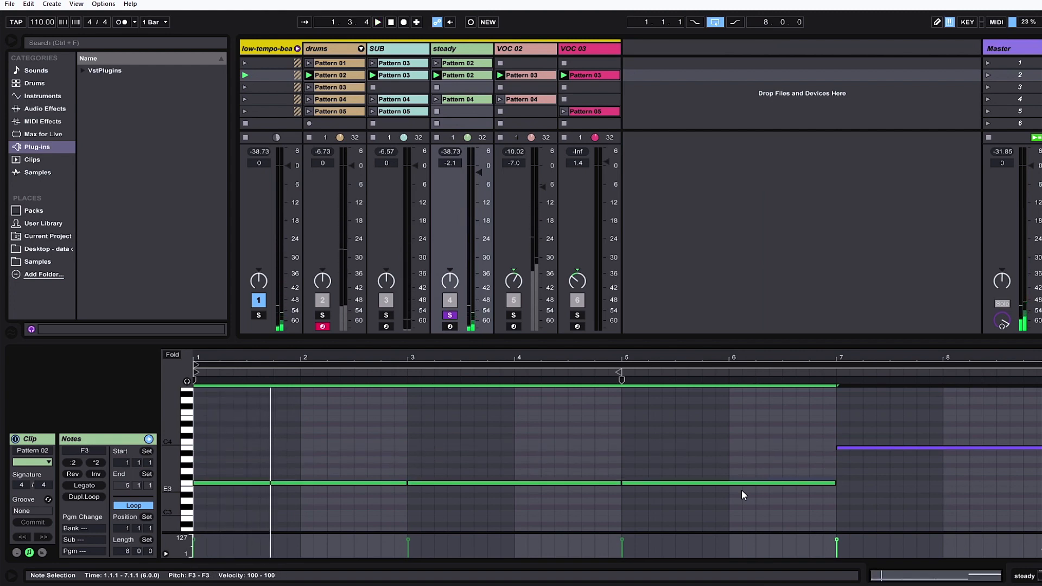
key("Down")
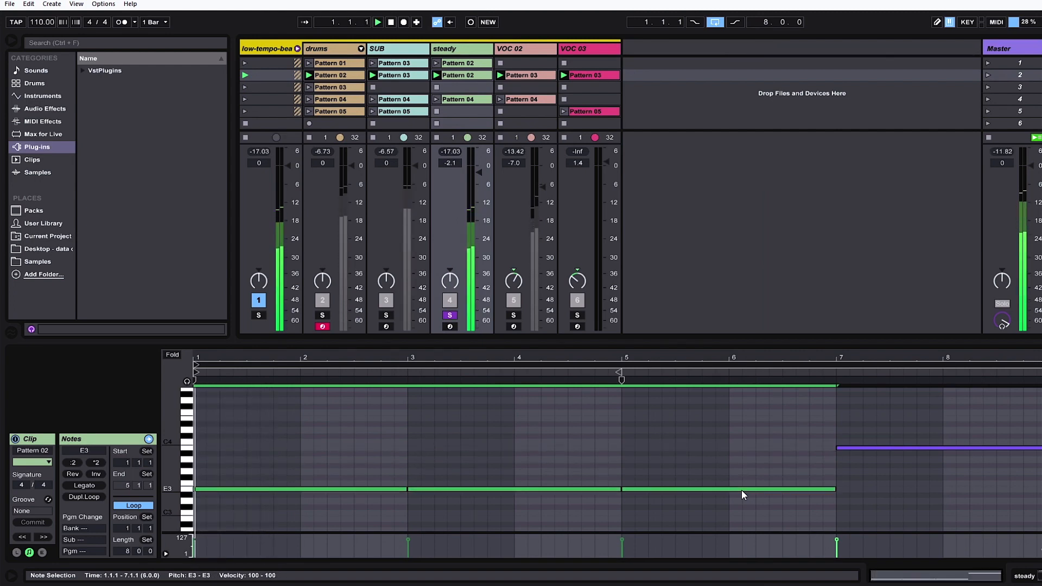
key("Down")
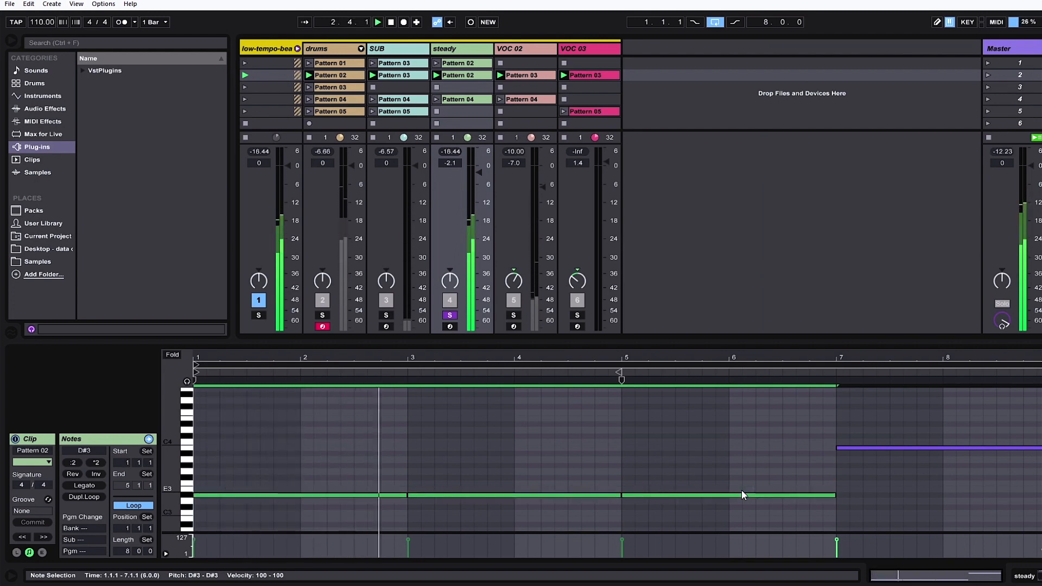
Raise the selected notes to G#3 and lower them one semitone to G3.
key("Up")
key("Up")
key("Up")
key("Up")
key("Up")
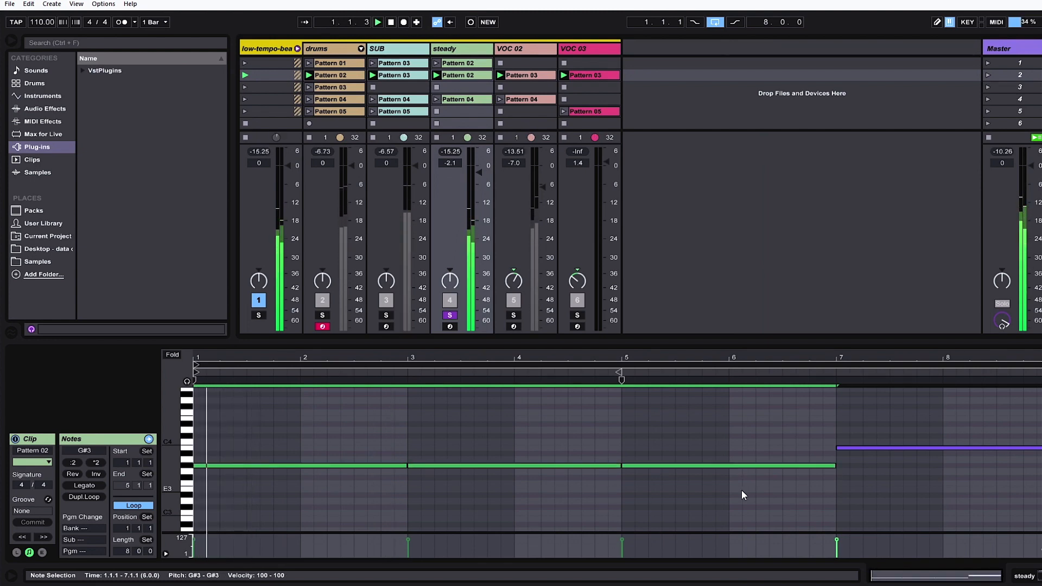
key("Down")
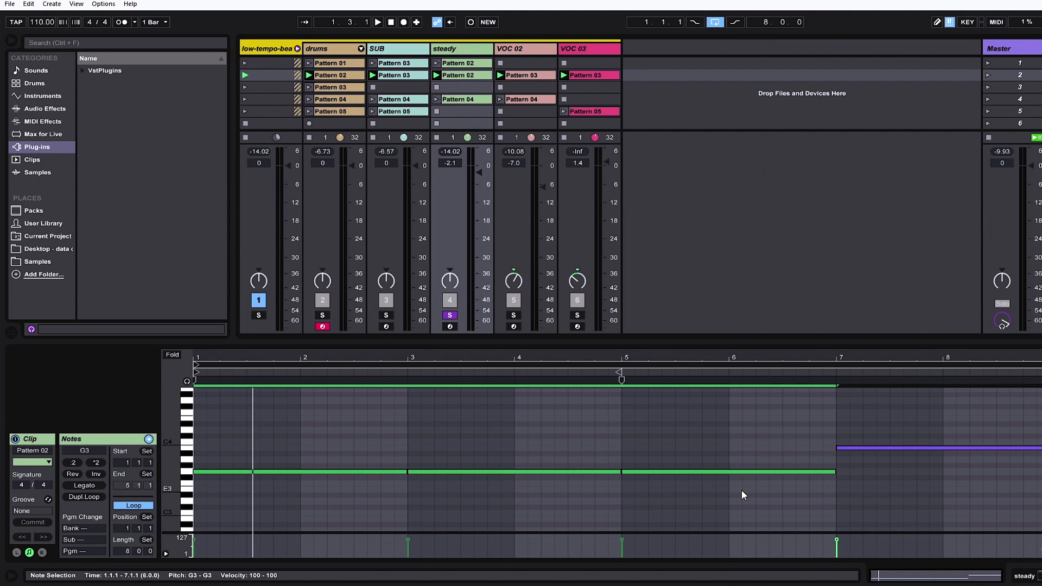
Take the steady track out of solo, play the full beat and lower steady's volume to -3.2 dB.
left_click(449, 315)
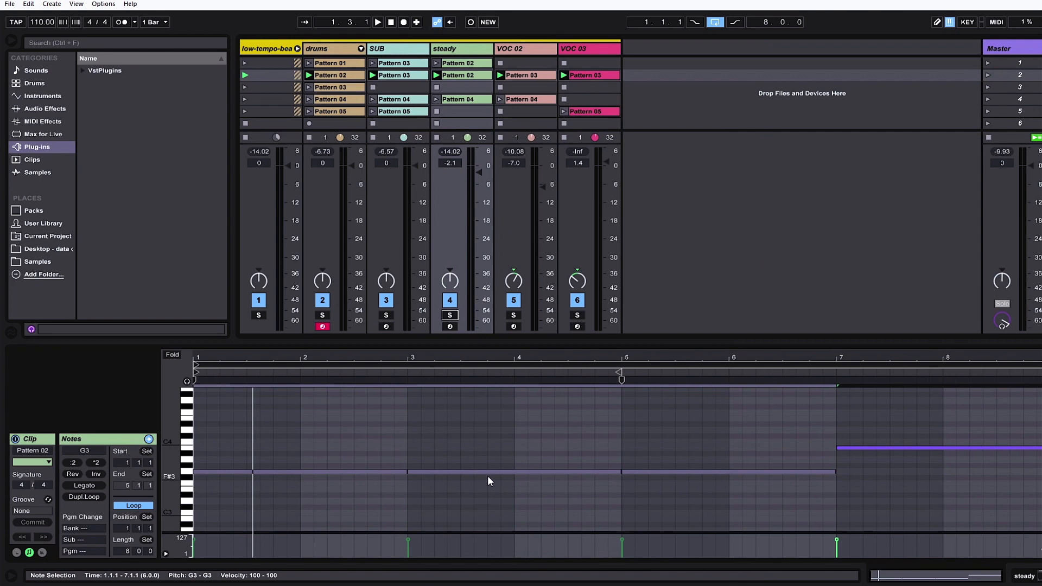
key("space")
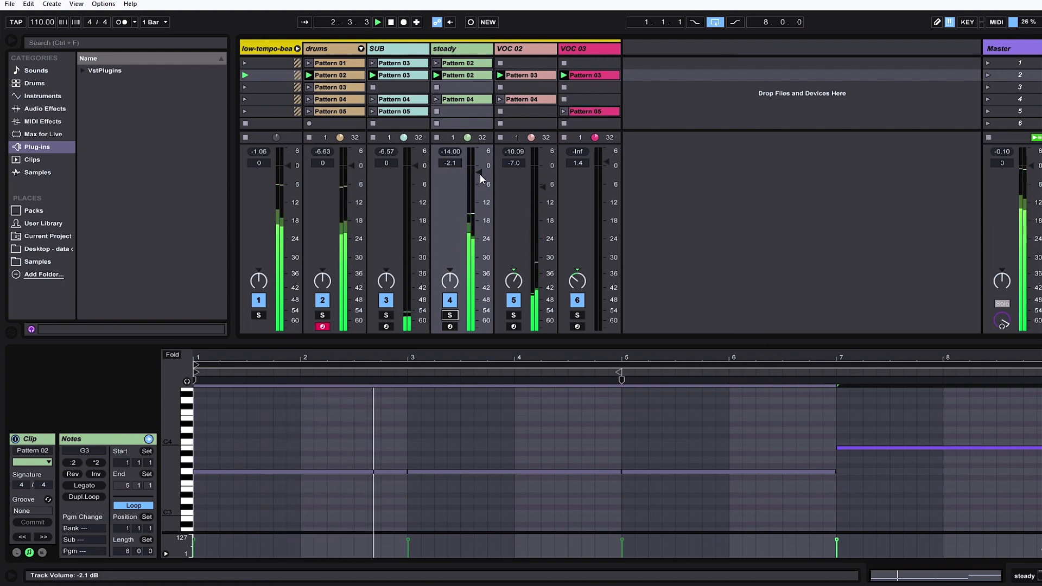
left_click_drag(480, 174, 480, 177)
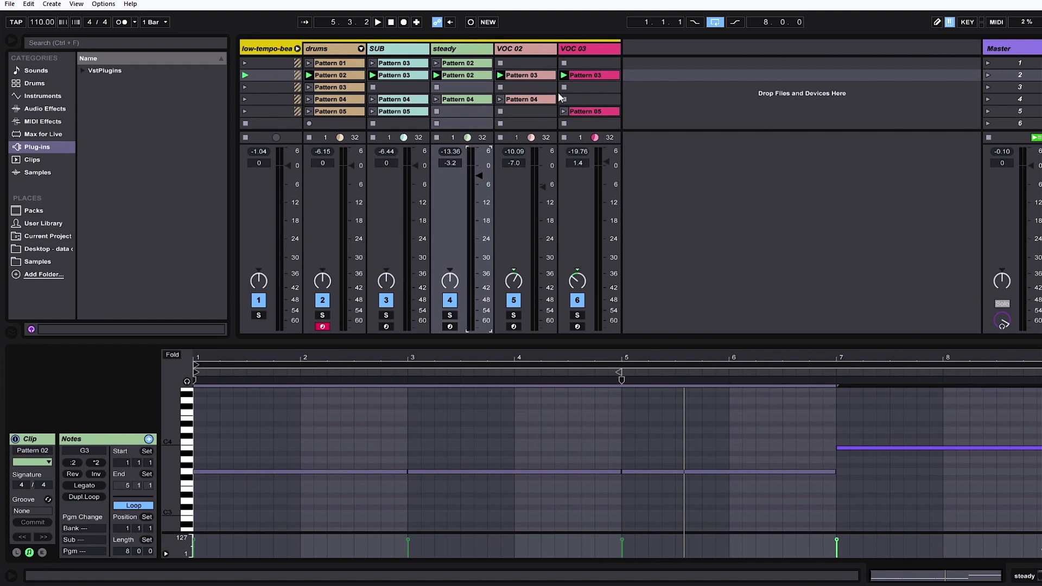
Solo the VOC 02 track and expand the Rhythmic Pedal Menu (A minor) instrument in steady's Kontakt rack.
left_click(524, 50)
left_click(515, 315)
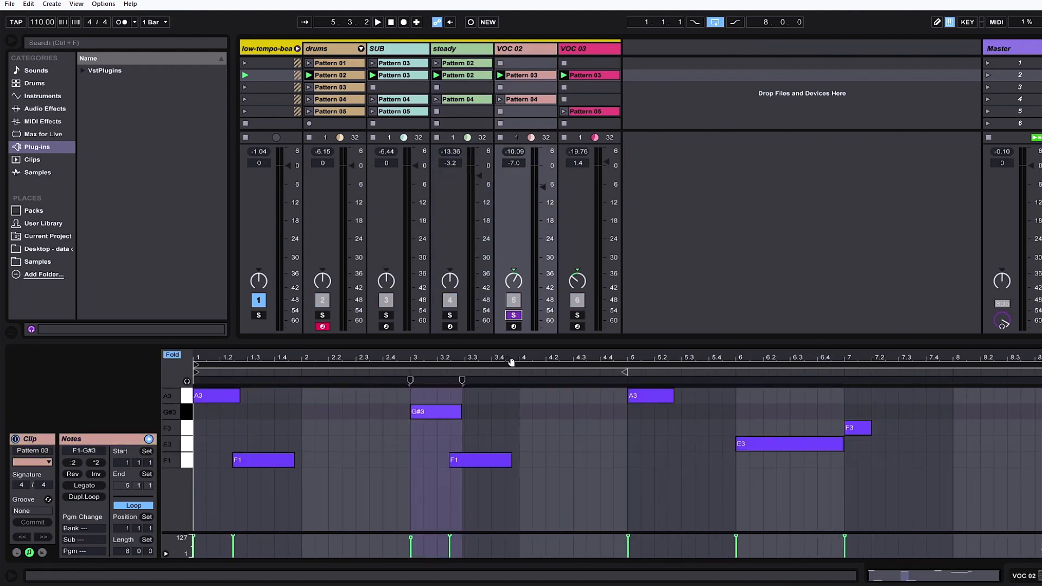
left_click(1019, 576)
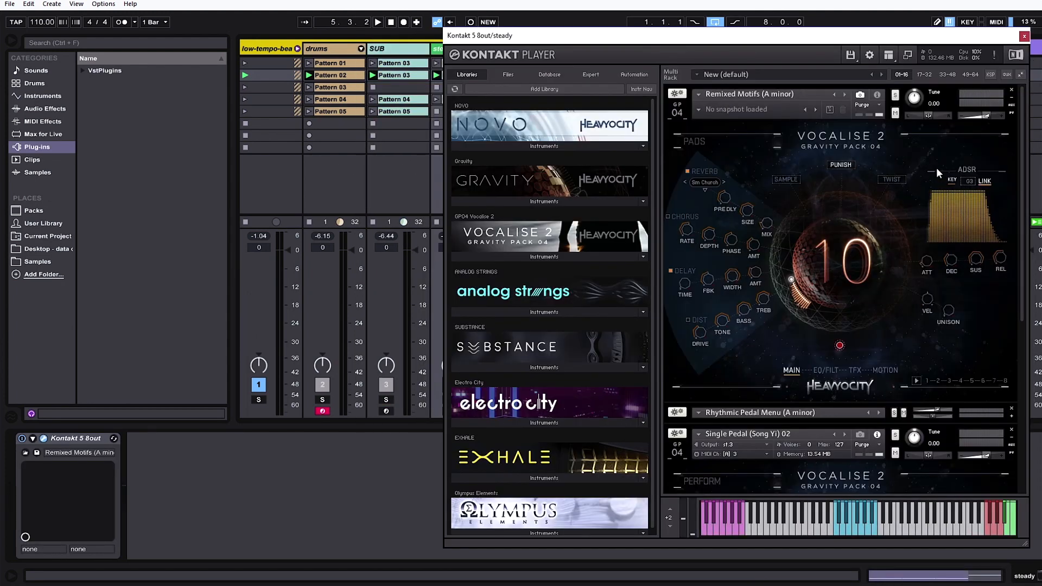
left_click(1012, 99)
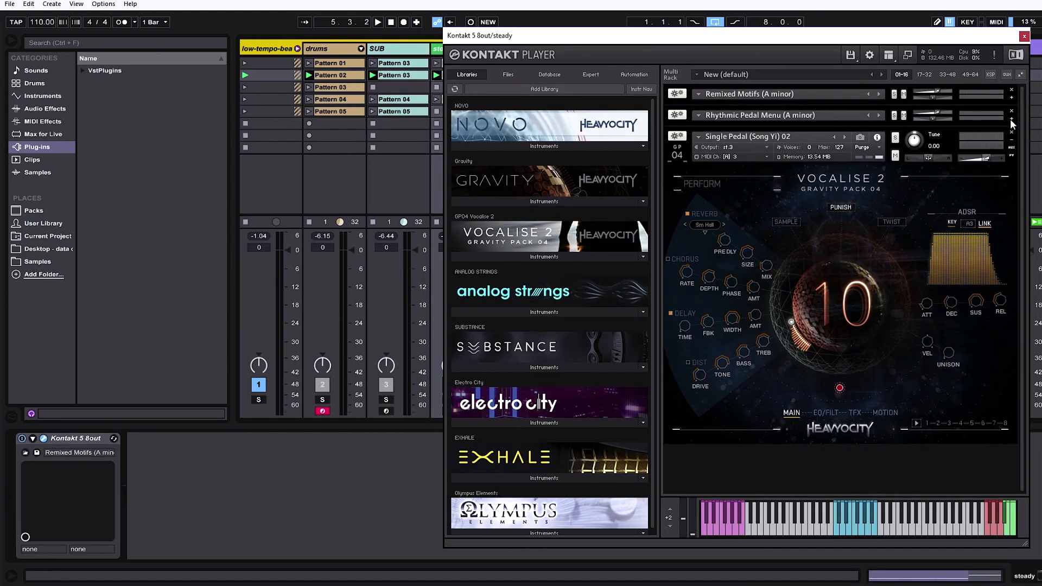
left_click(1012, 120)
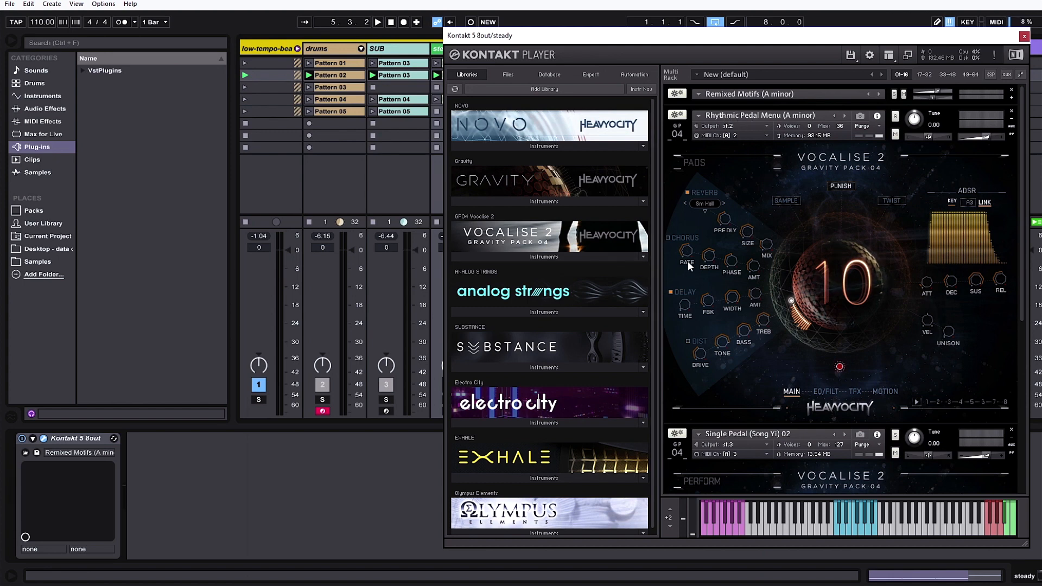
Return to VOC 02's Pattern 03 notes in scene 2 and unfold the note editor to show all pitches.
left_click_drag(521, 36, 585, 37)
double_click(460, 77)
double_click(523, 76)
left_click(443, 424)
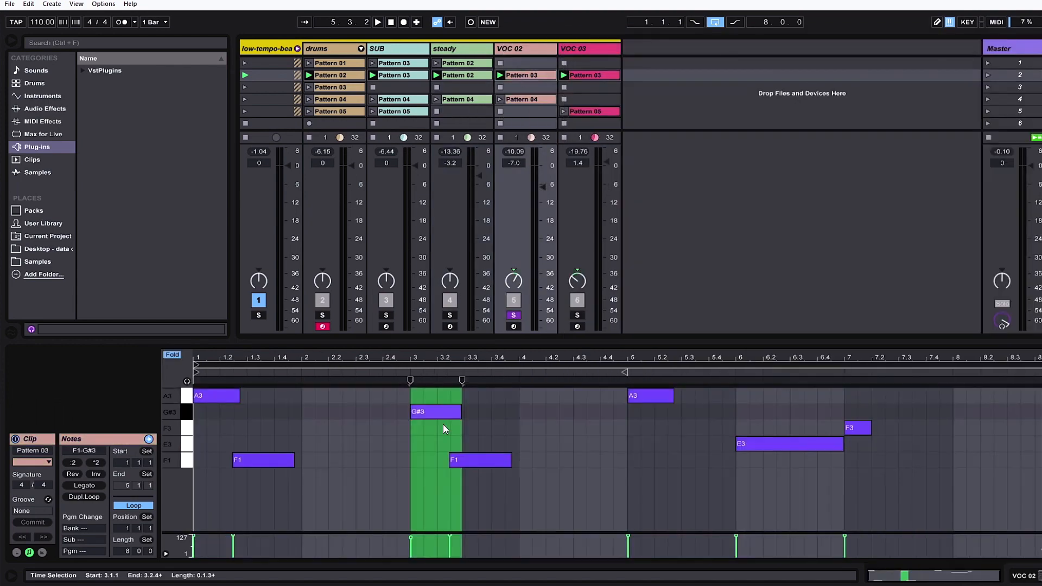
left_click(171, 355)
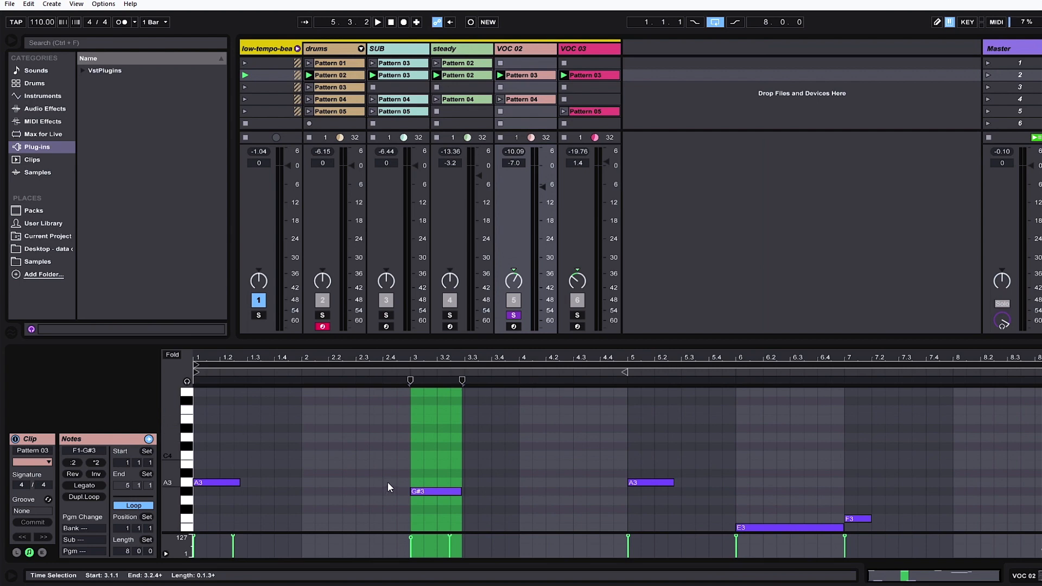
scroll(312, 448, "down", 2)
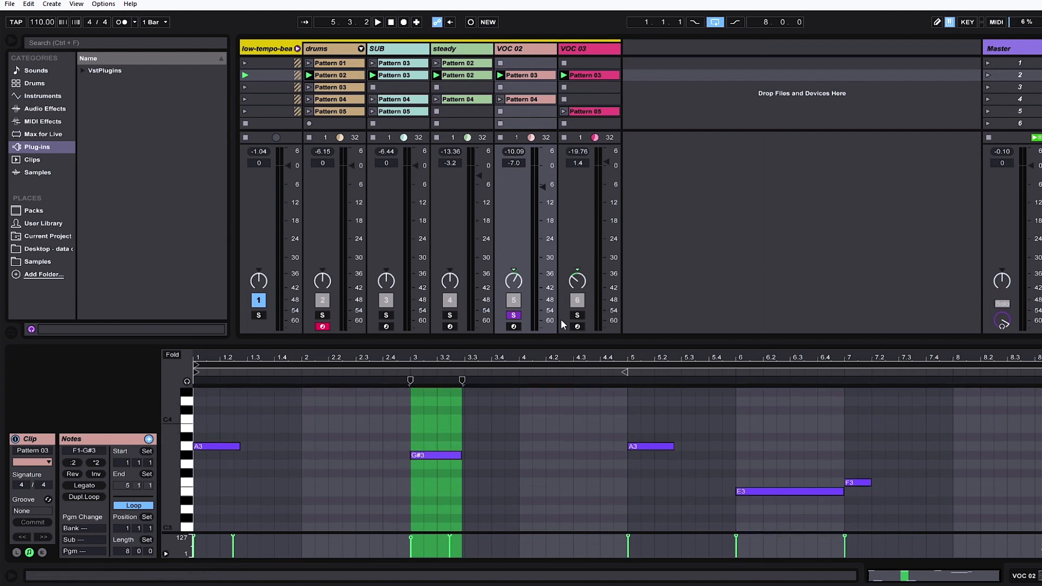
Select the A3 and G#3 notes in bars 1 and 3, play the soloed clip and fold the note editor.
left_click_drag(218, 422, 463, 497)
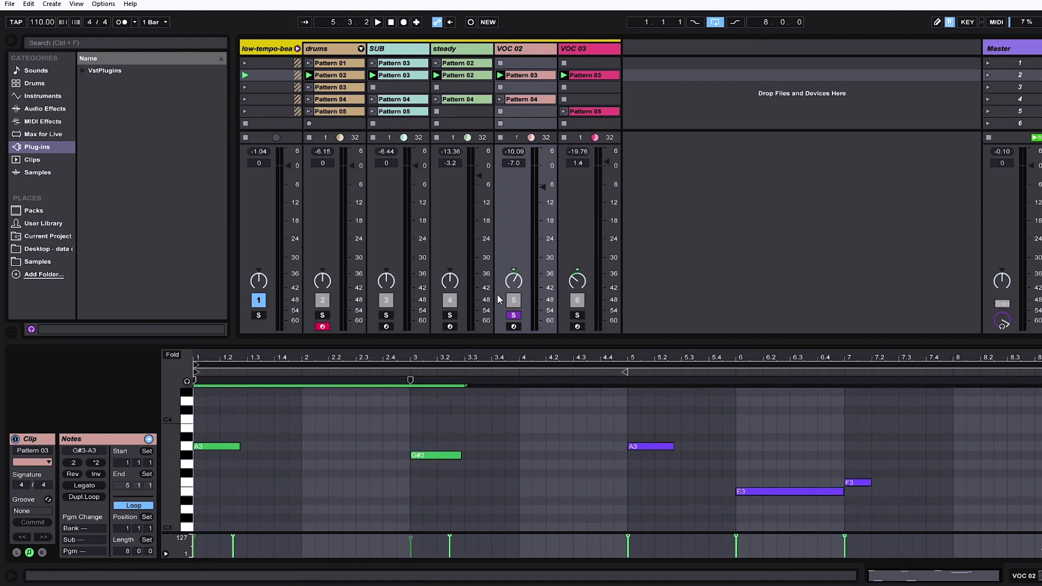
key("space")
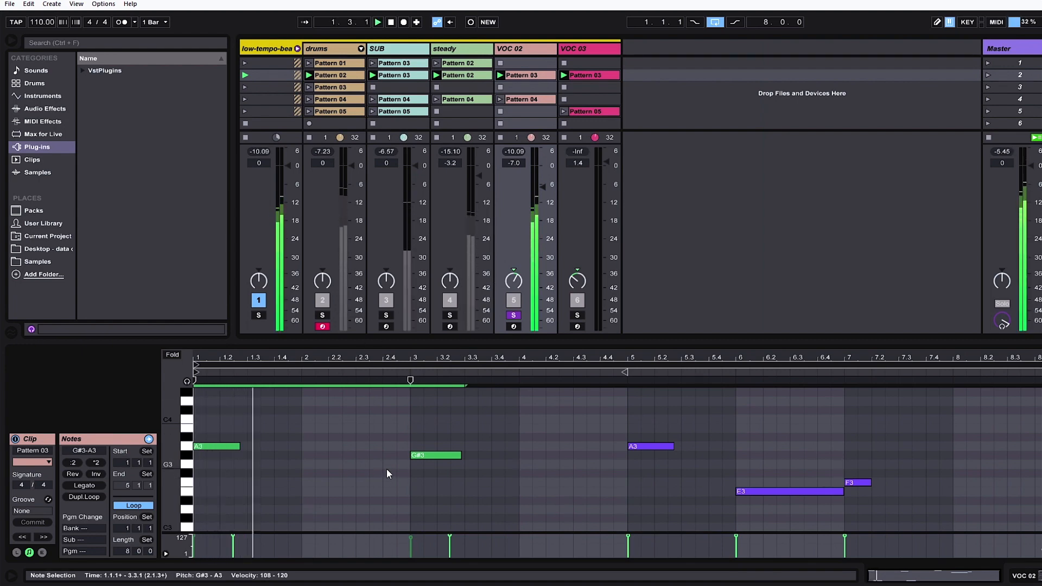
scroll(386, 470, "down", 2)
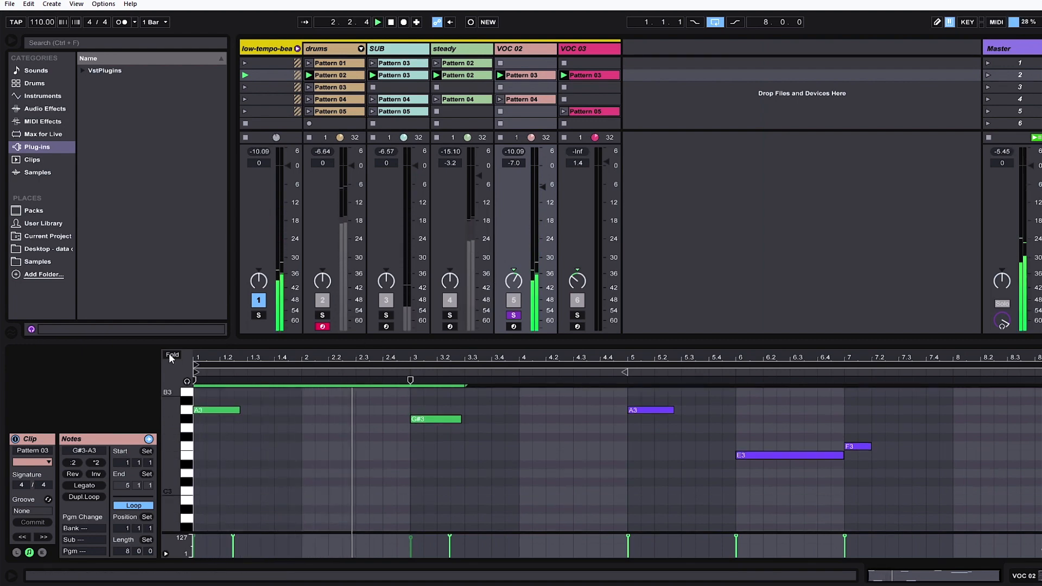
left_click(170, 354)
left_click(369, 482)
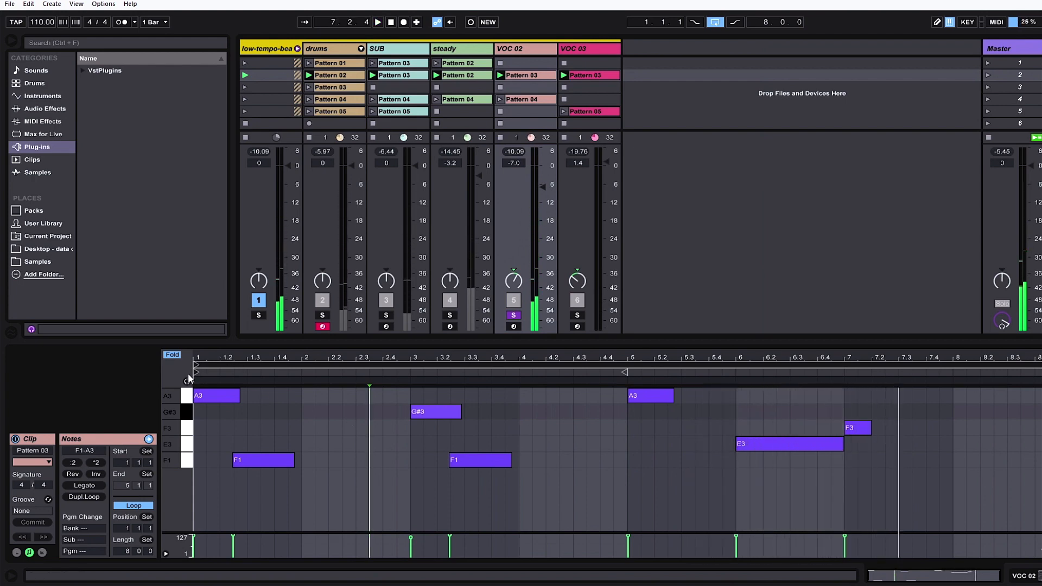
Unfold the editor, select all A3 notes and audition them transposed through A#3 and B3 up to C4.
left_click(174, 355)
left_click(187, 412)
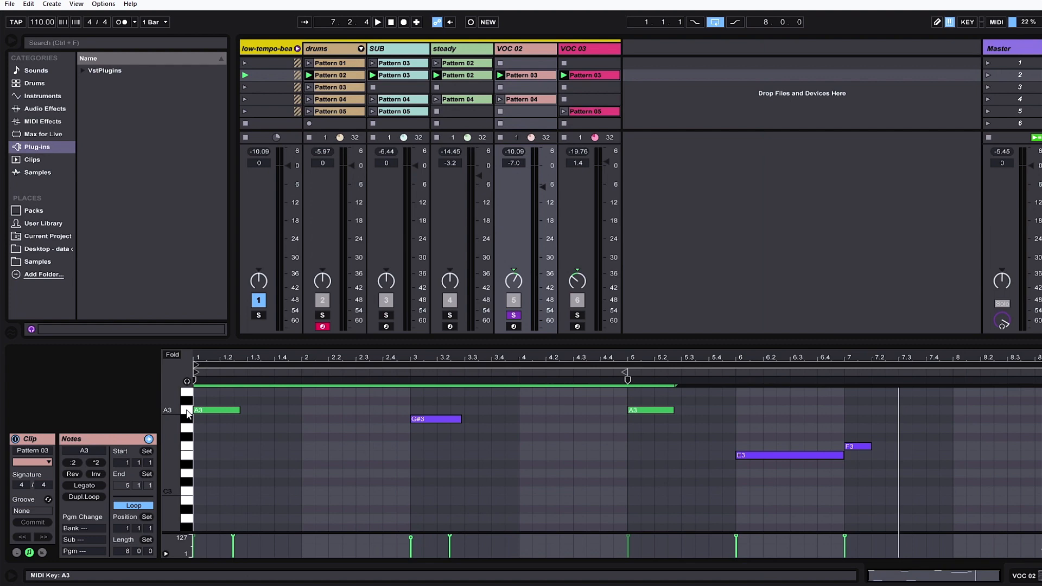
key("space")
key("Up")
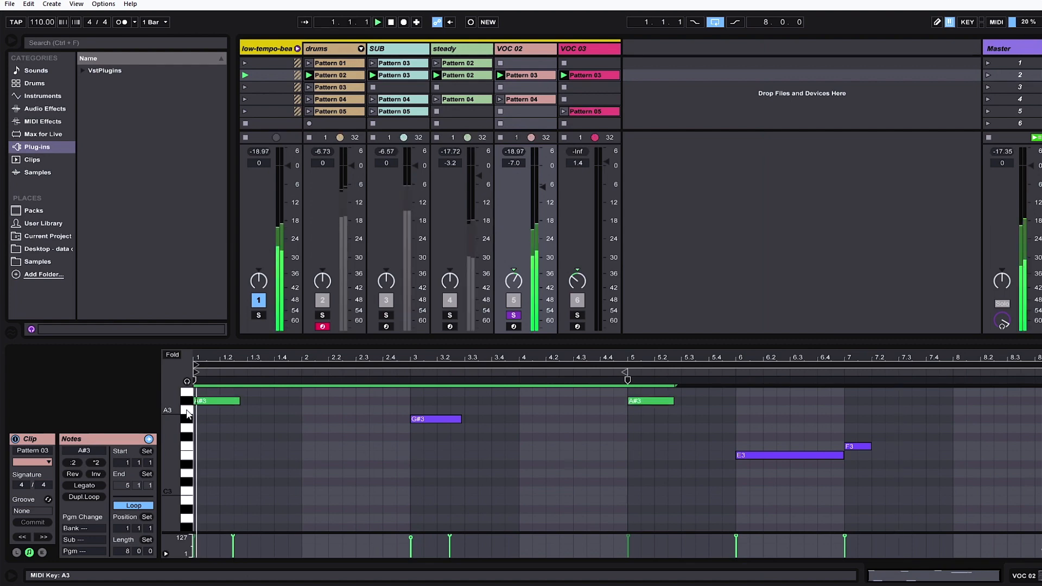
key("Up")
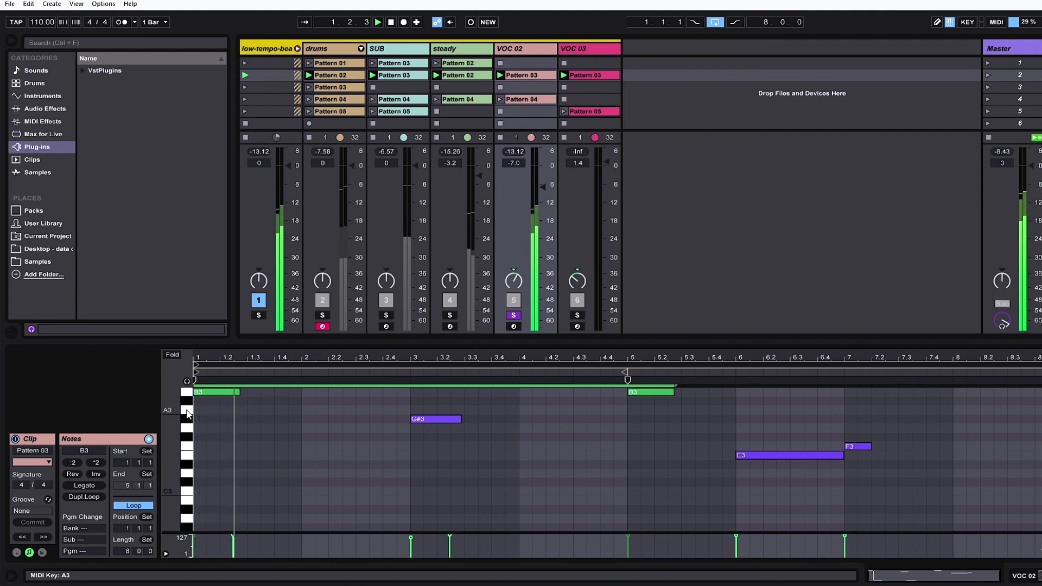
key("Up")
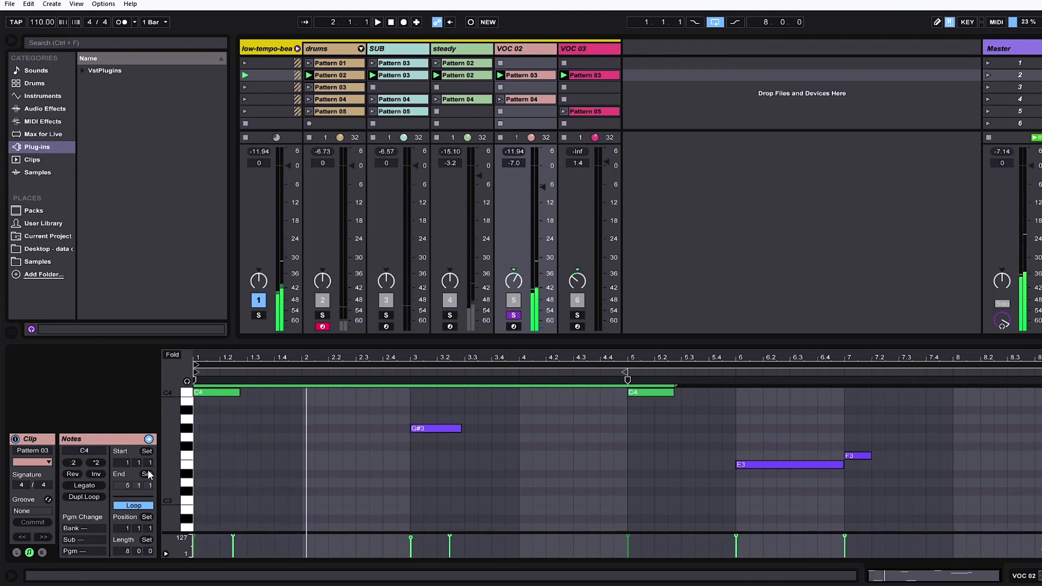
Take VOC 02 out of solo and lower its volume to -10.0 dB within the full beat.
left_click(514, 315)
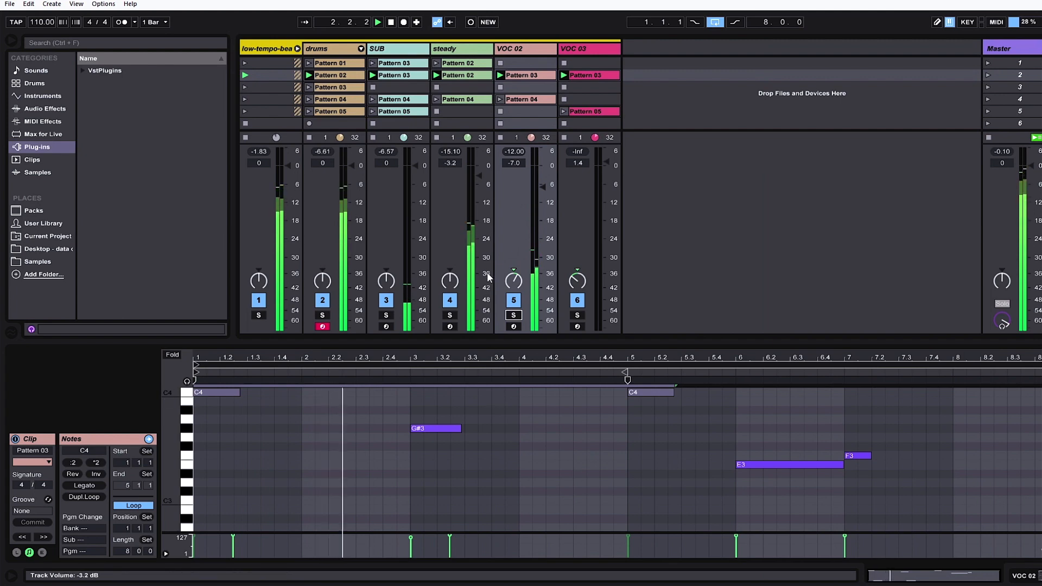
left_click_drag(543, 187, 543, 196)
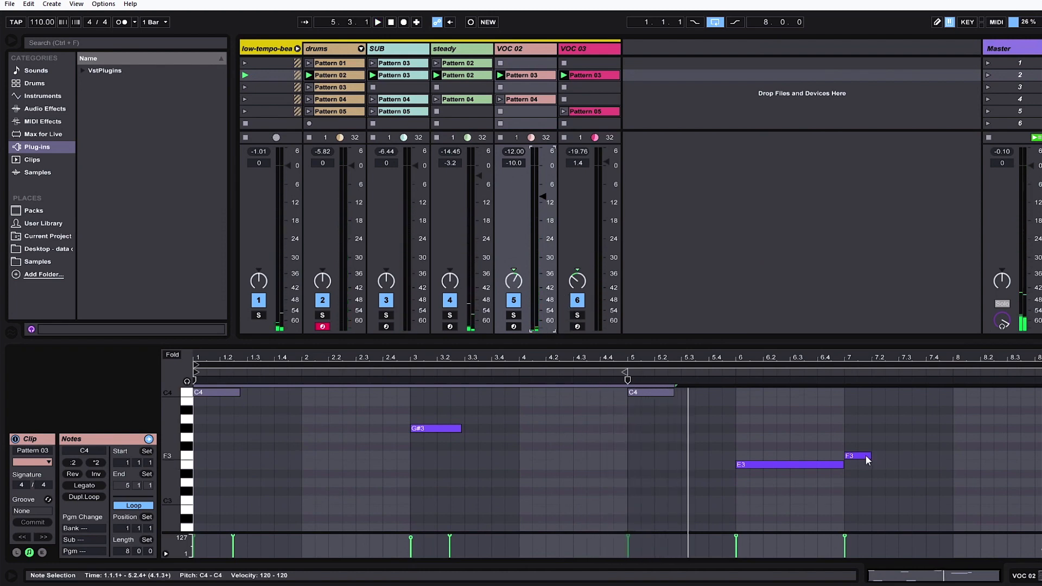
Solo VOC 02 again and audition only the bar 1 C4 note raised to C#4.
scroll(501, 418, "up", 5)
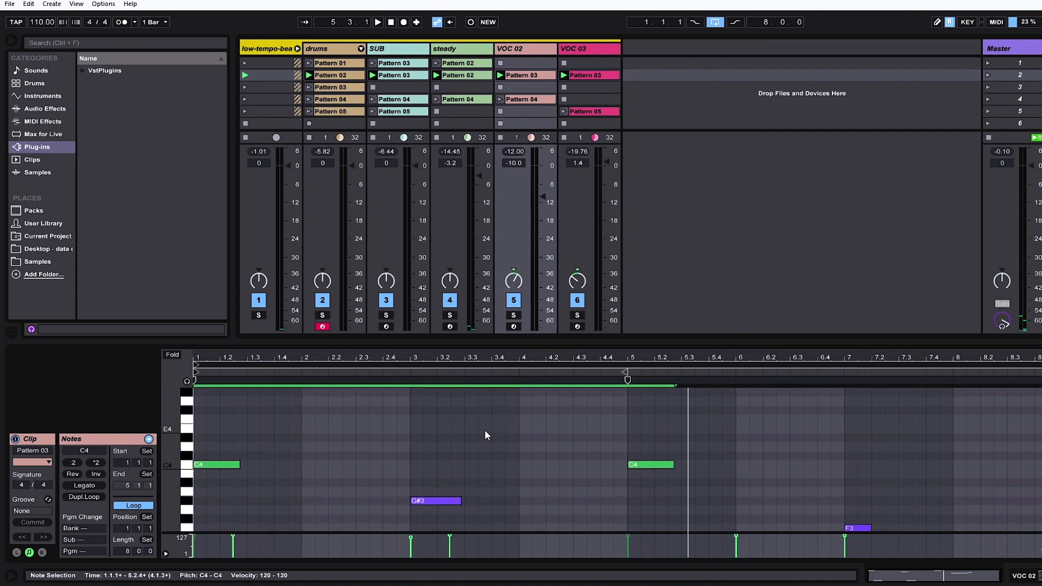
left_click(513, 316)
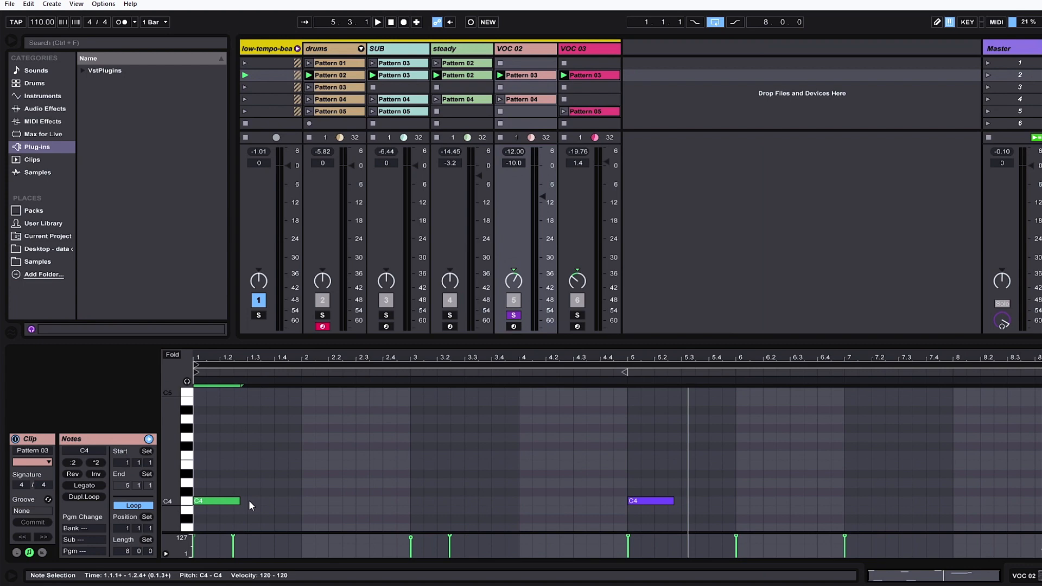
key("space")
key("Up")
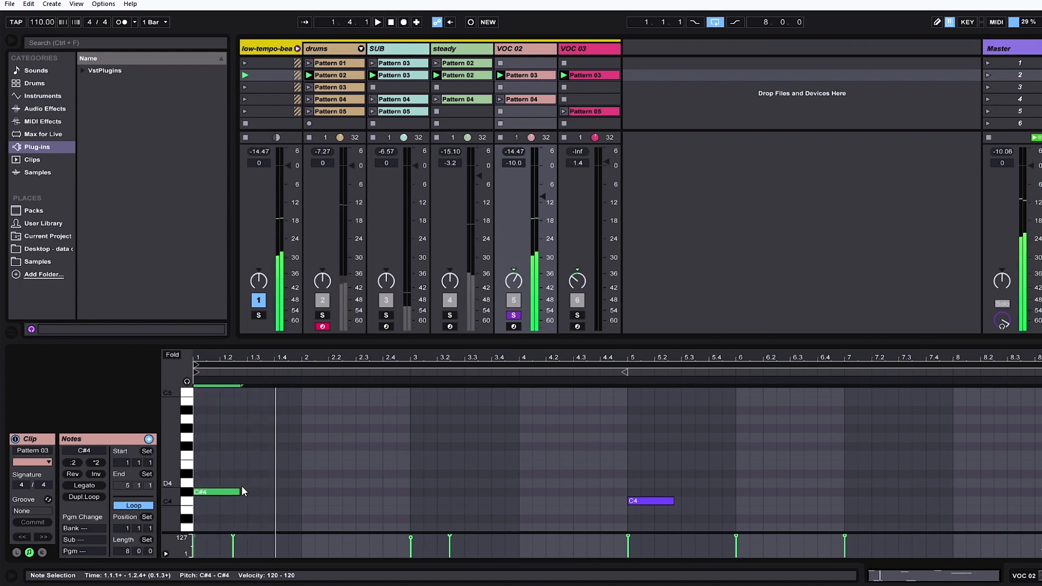
Lengthen the opening C#4 note to 3.2.3 and delete the F1 note in bar 1.
scroll(274, 488, "down", 10)
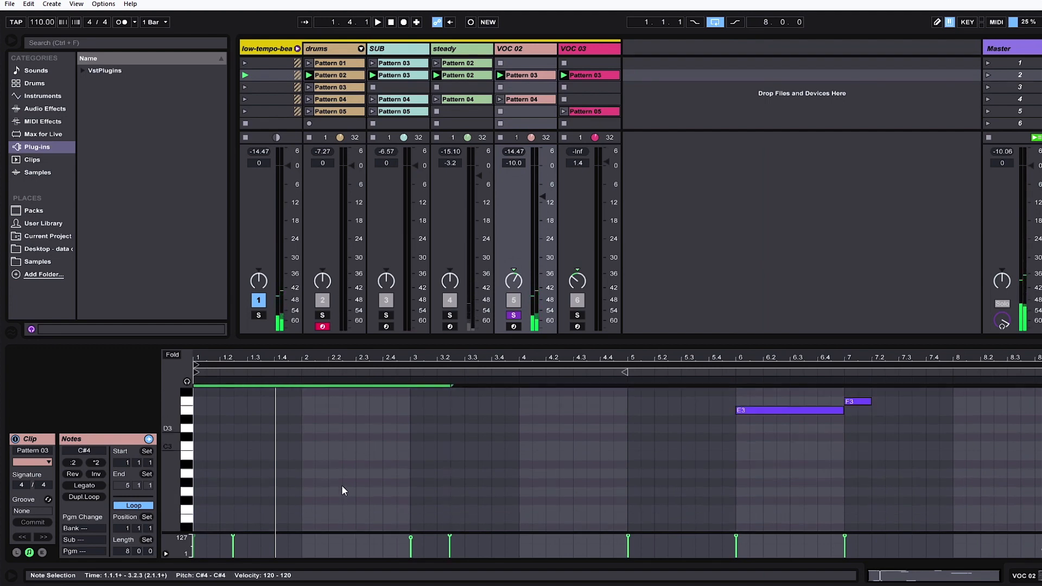
left_click_drag(259, 437, 320, 506)
key("Delete")
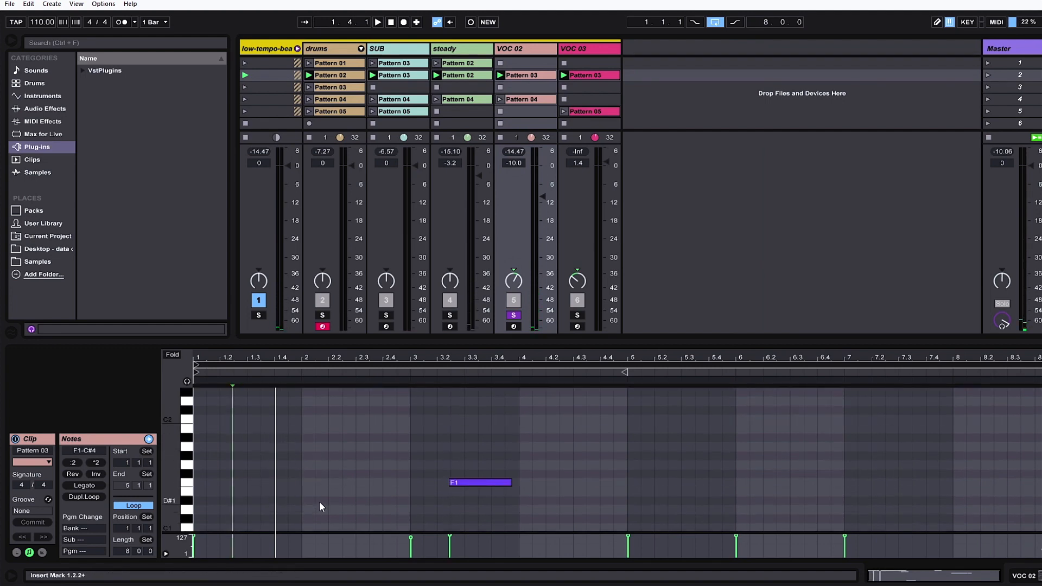
scroll(319, 500, "up", 5)
scroll(272, 407, "up", 3)
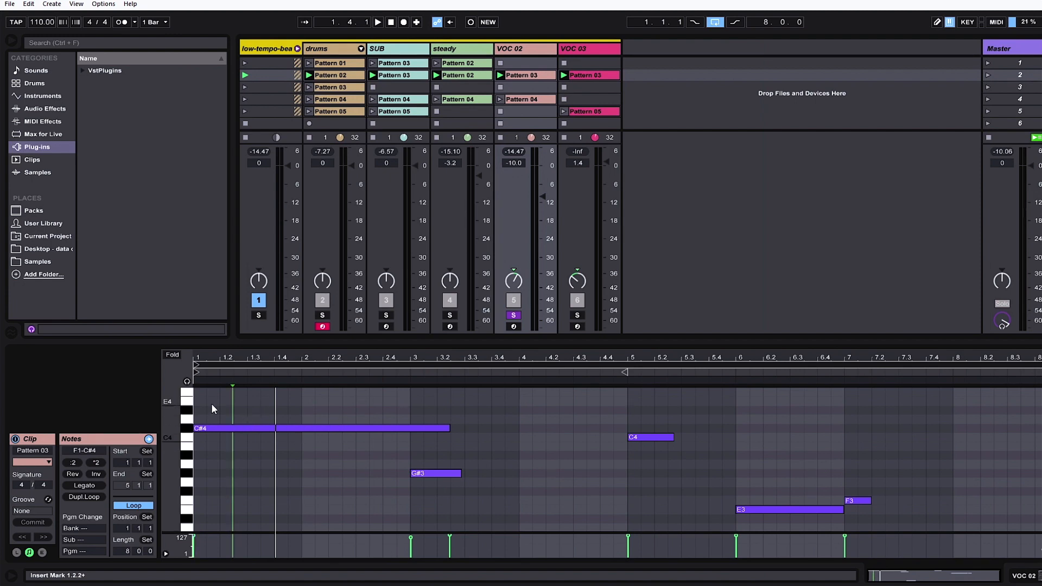
Play the lengthened C#4 note and audition it transposed up to D4 and D#4.
key("space")
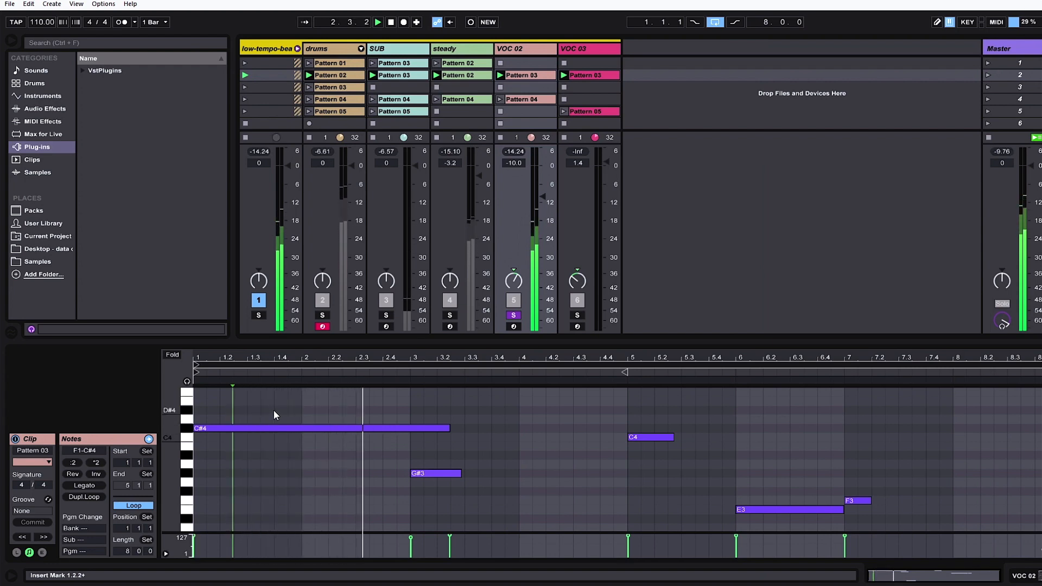
left_click(273, 429)
key("Up")
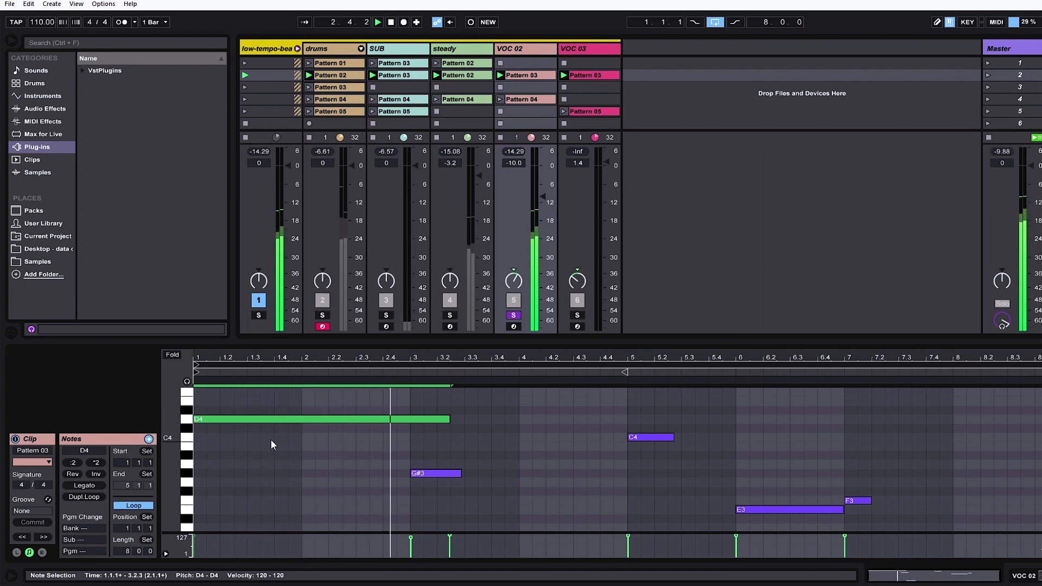
key("Up")
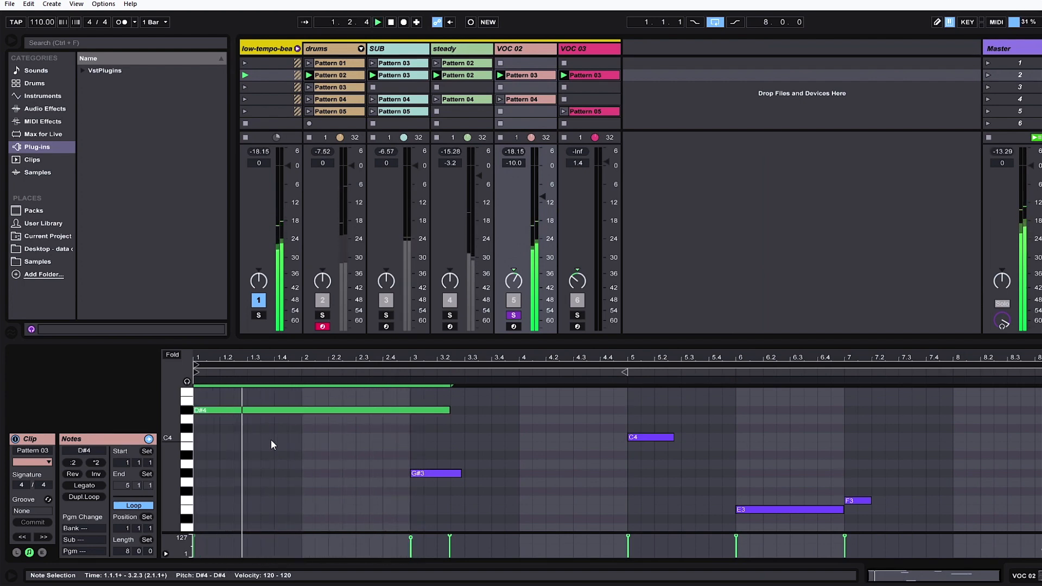
Drop the long note two octaves to D#2 and audition it rising through E2 and F2 to F#2.
key("shift+Down")
key("shift+Down")
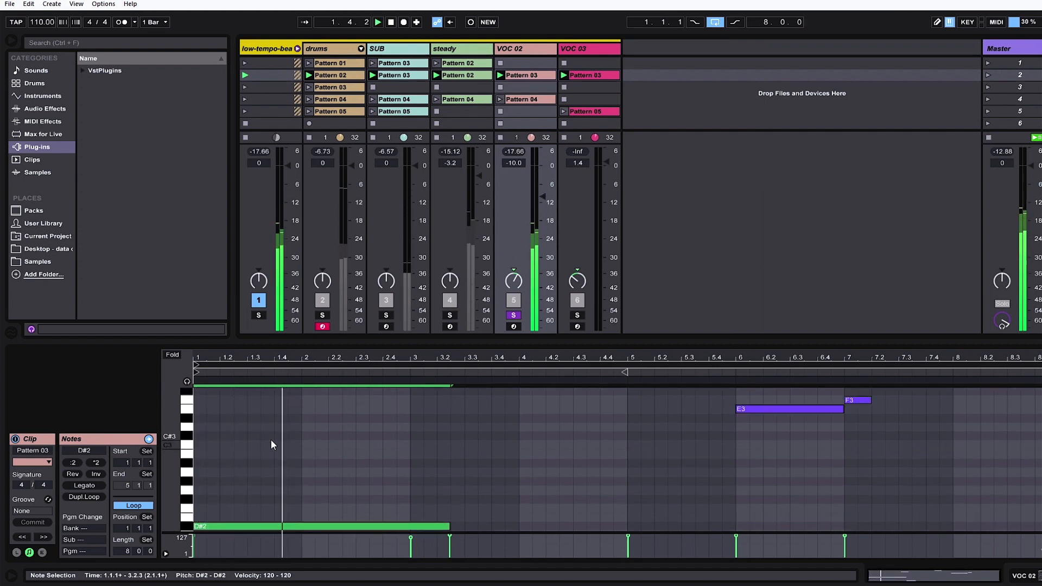
key("Up")
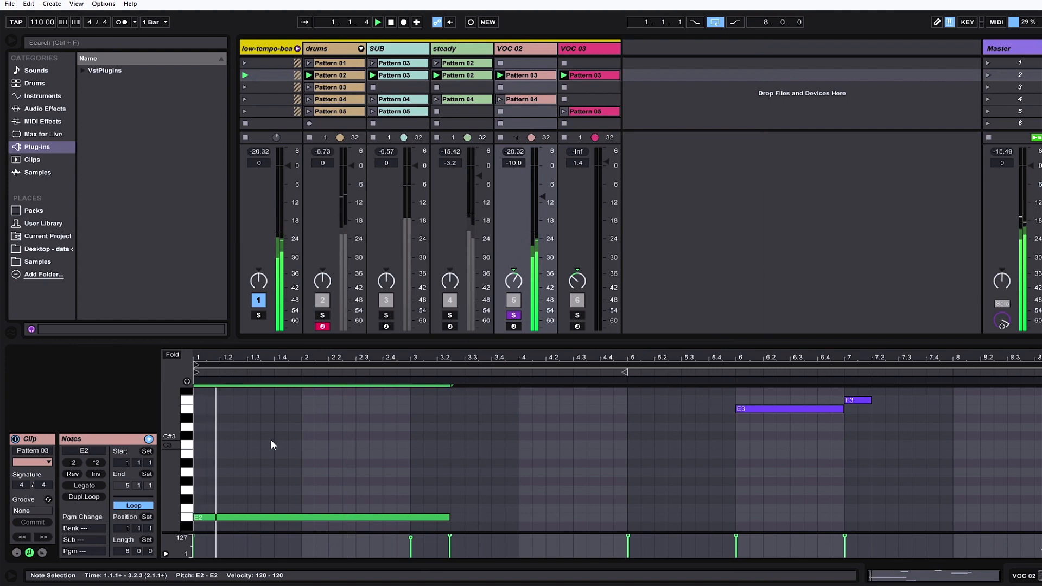
key("Up")
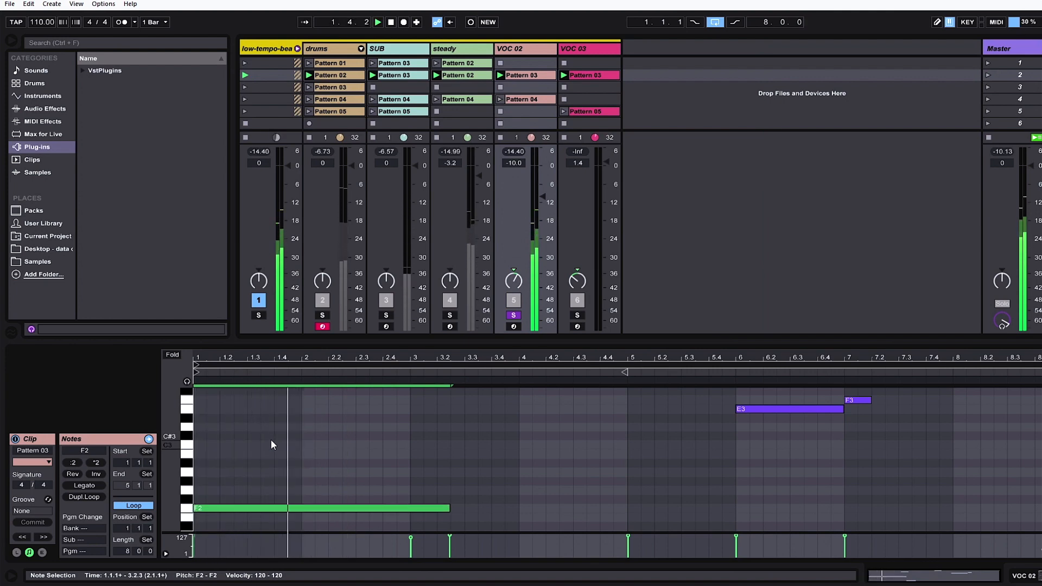
key("Up")
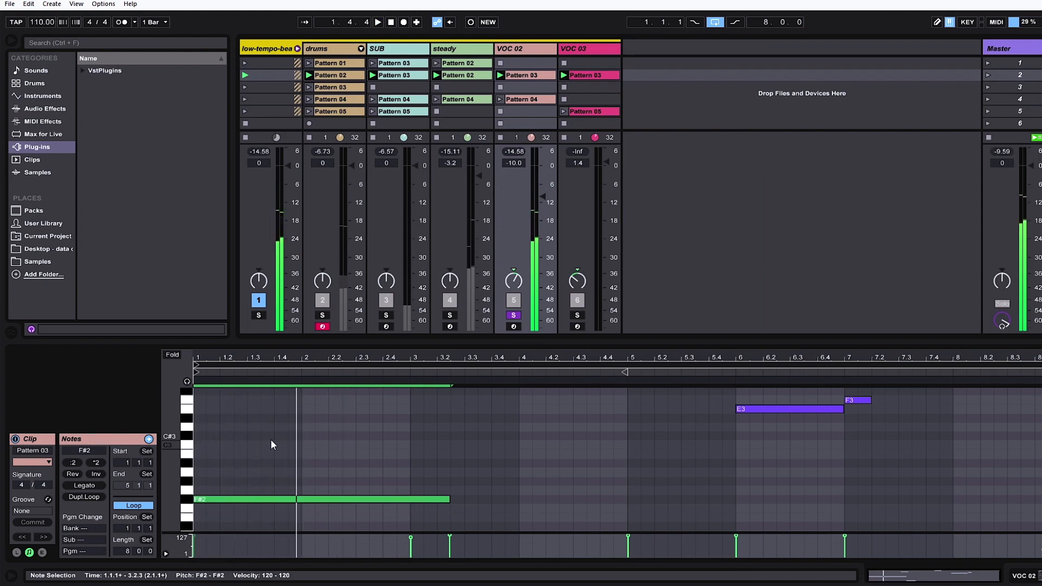
Drop the long VOC 02 note an octave to F#1 and audition it rising through G1 to A#1.
key("shift+Down")
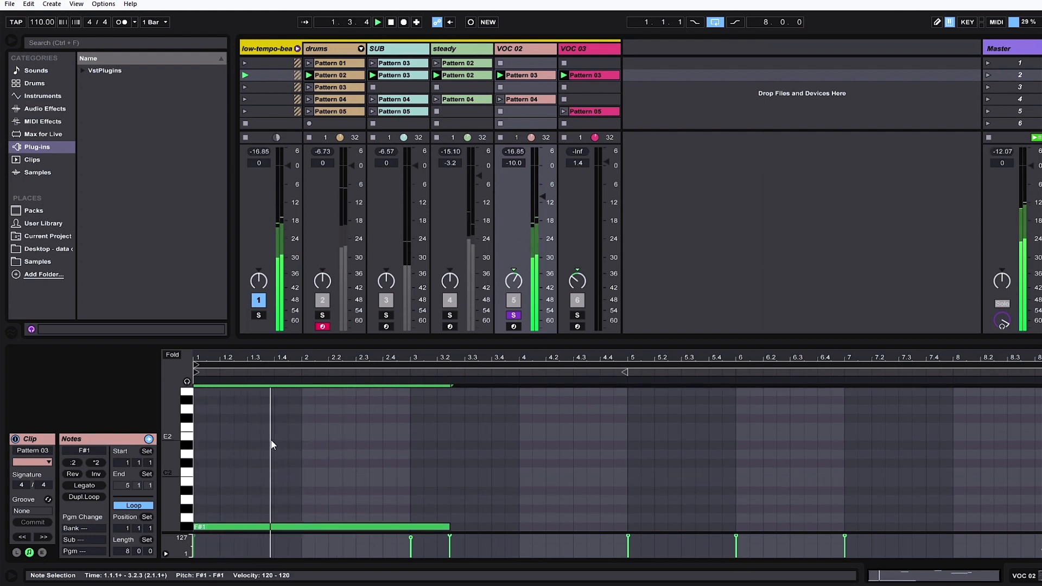
key("Up")
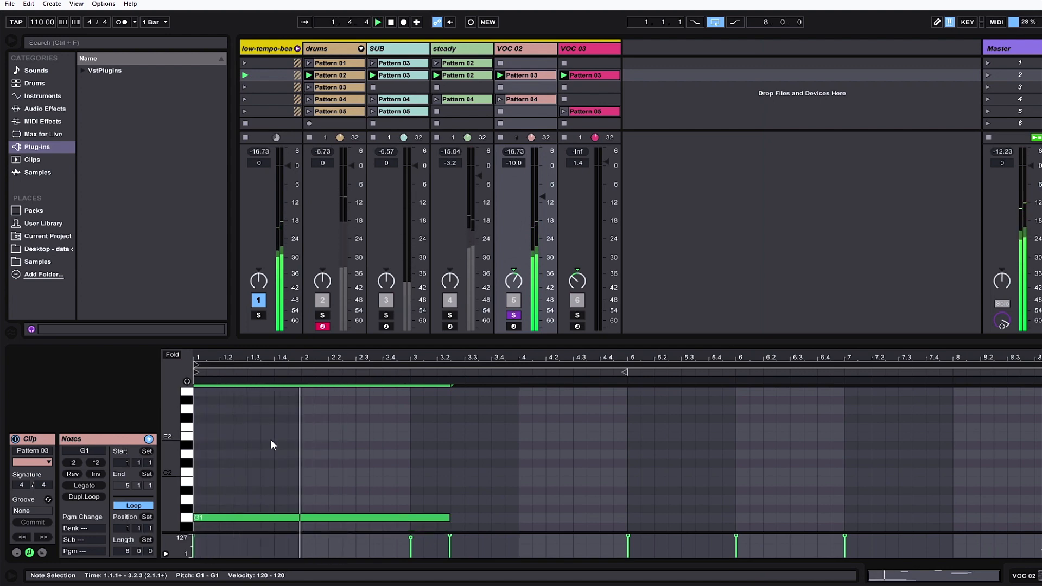
key("Up")
key("Up")
key("Up")
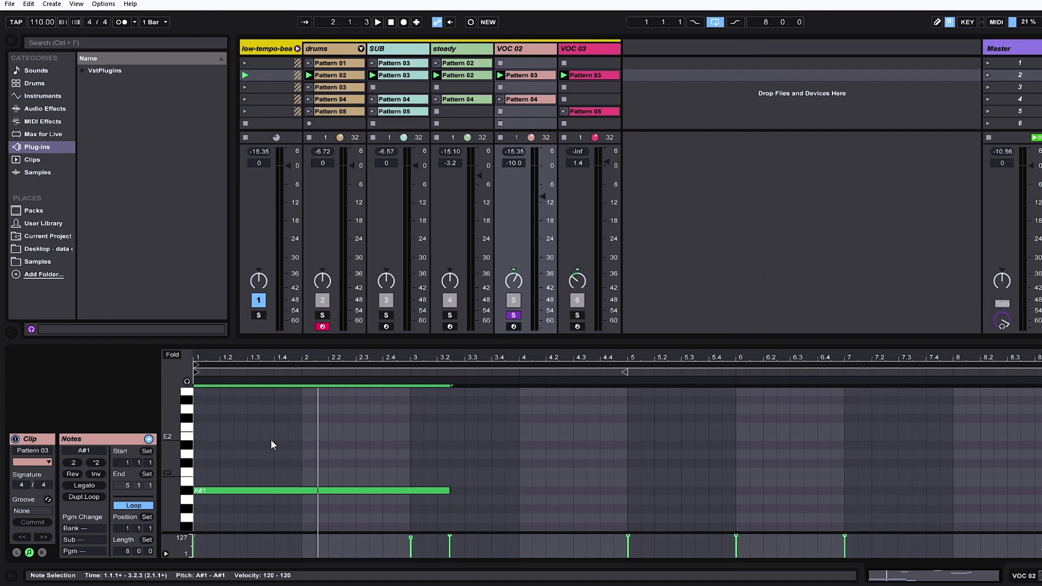
Solo VOC 03 and play its Pattern 03 clip from just before bar 4.
left_click(566, 48)
left_click(577, 316)
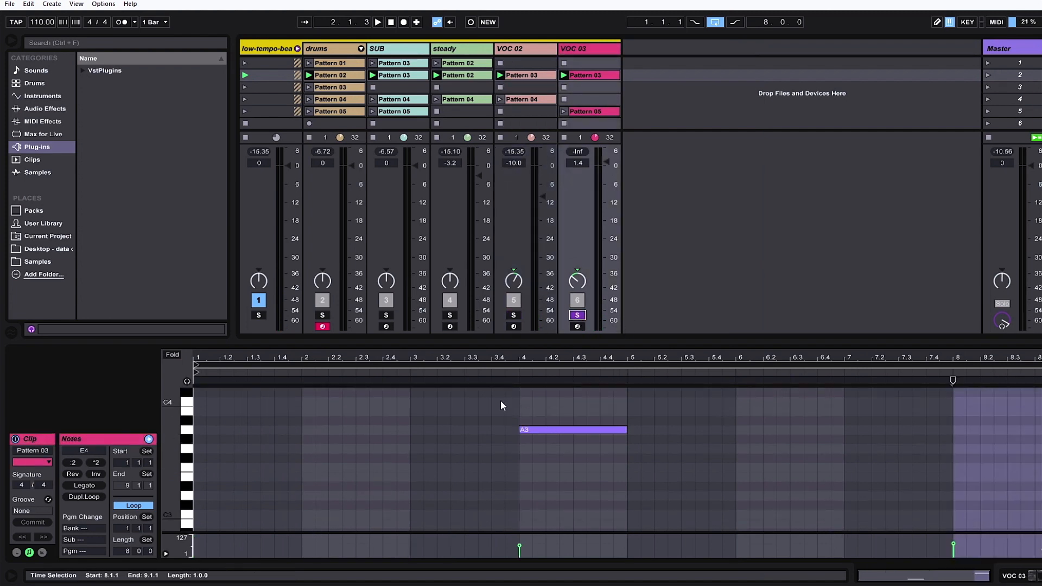
scroll(517, 368, "up", 3)
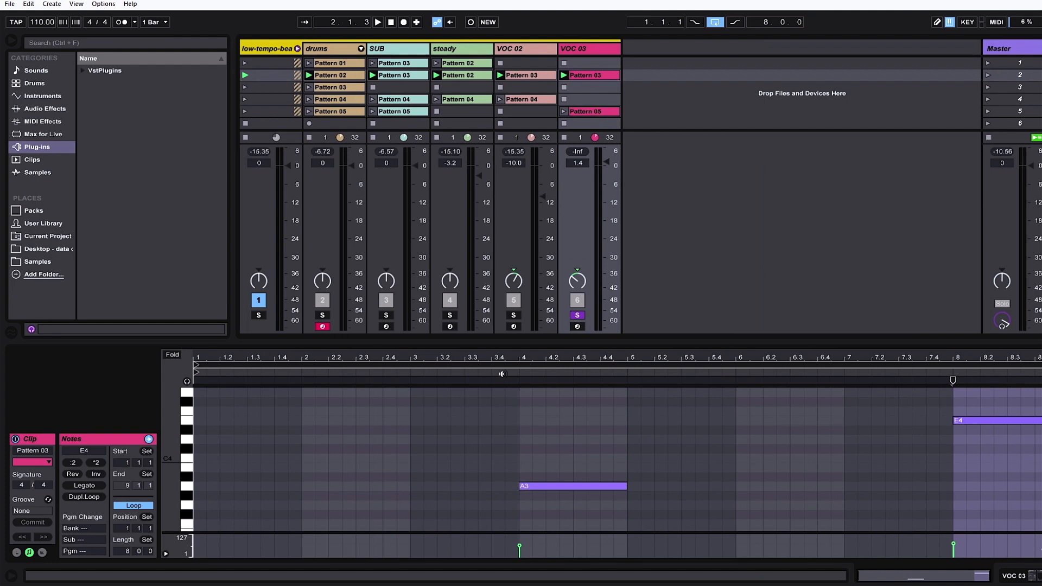
left_click(501, 374)
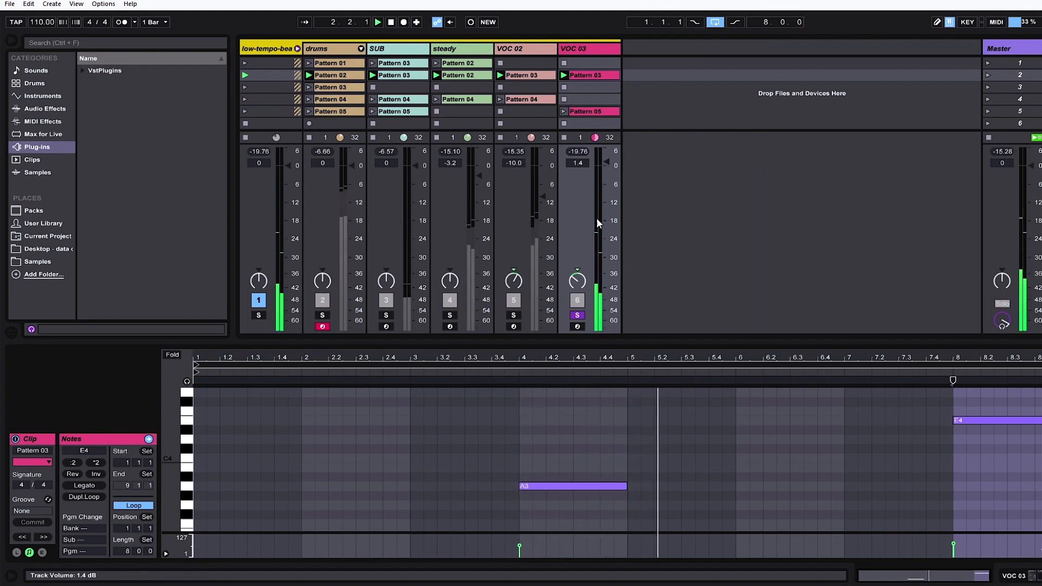
Bring up the steady track's Kontakt rack and show the Single Pedal (Song Yi) 02 instrument used for VOC 03.
left_click(467, 48)
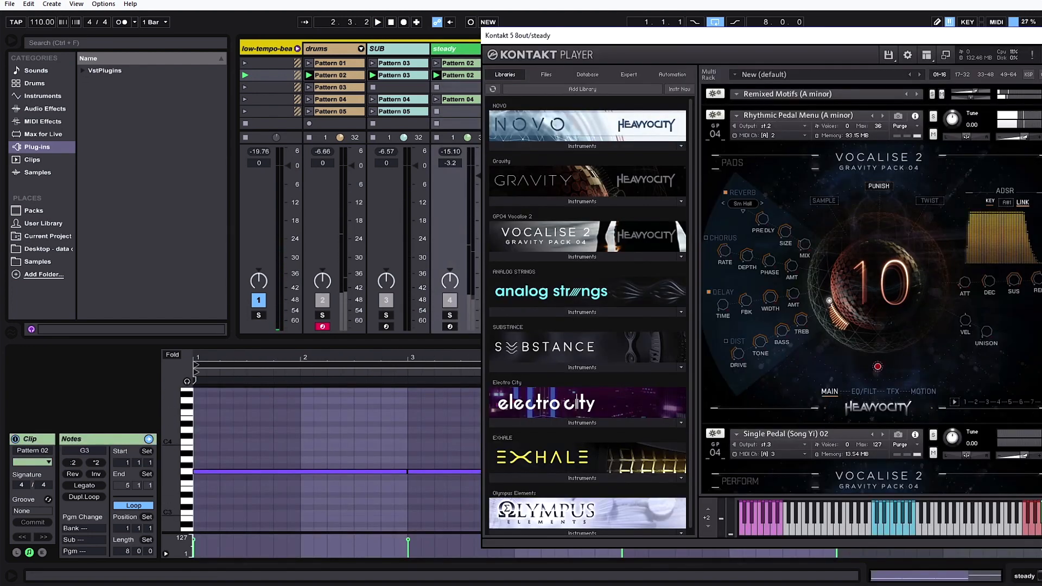
left_click(1041, 119)
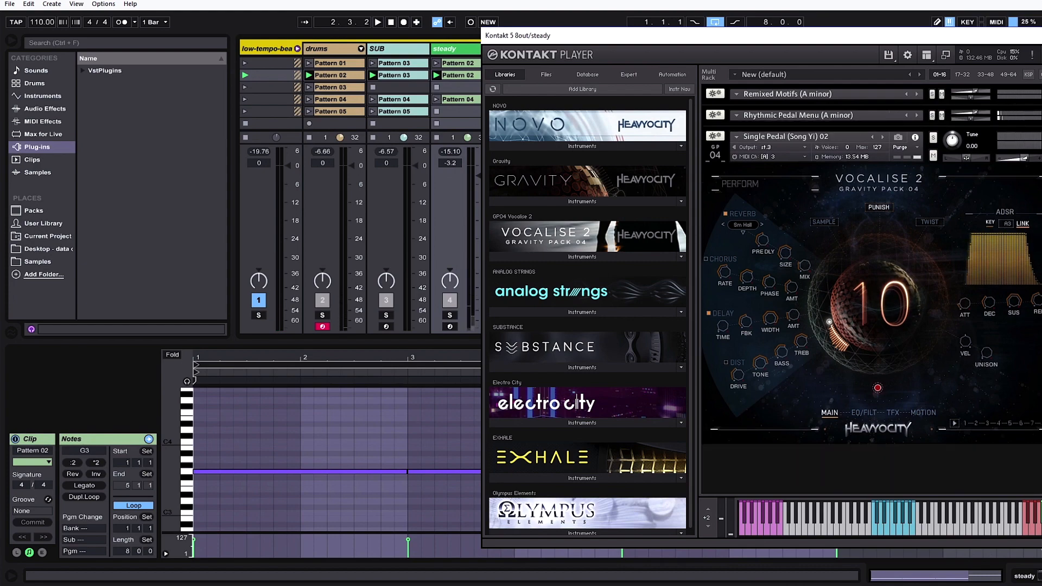
left_click_drag(806, 37, 272, 31)
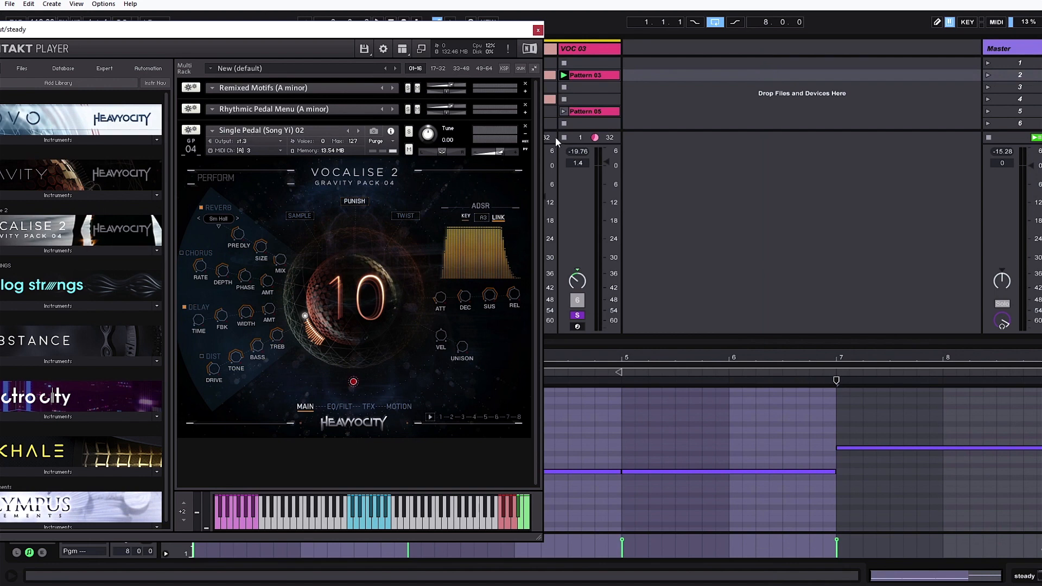
Select the bar 4 A3 note in VOC 03's Pattern 03 and audition it rising through B3 and D4 to E4.
left_click(584, 70)
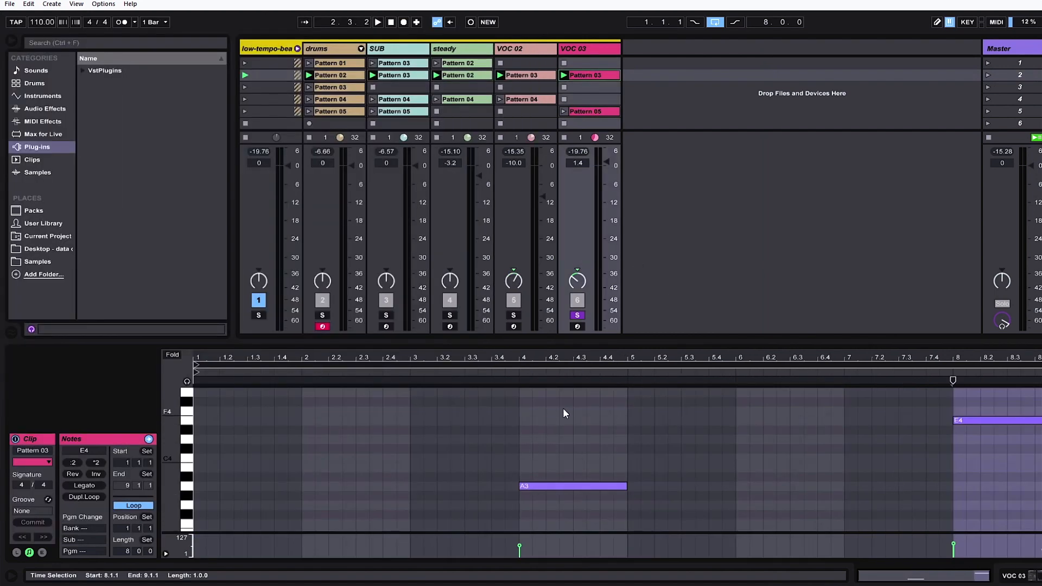
left_click_drag(571, 473, 566, 500)
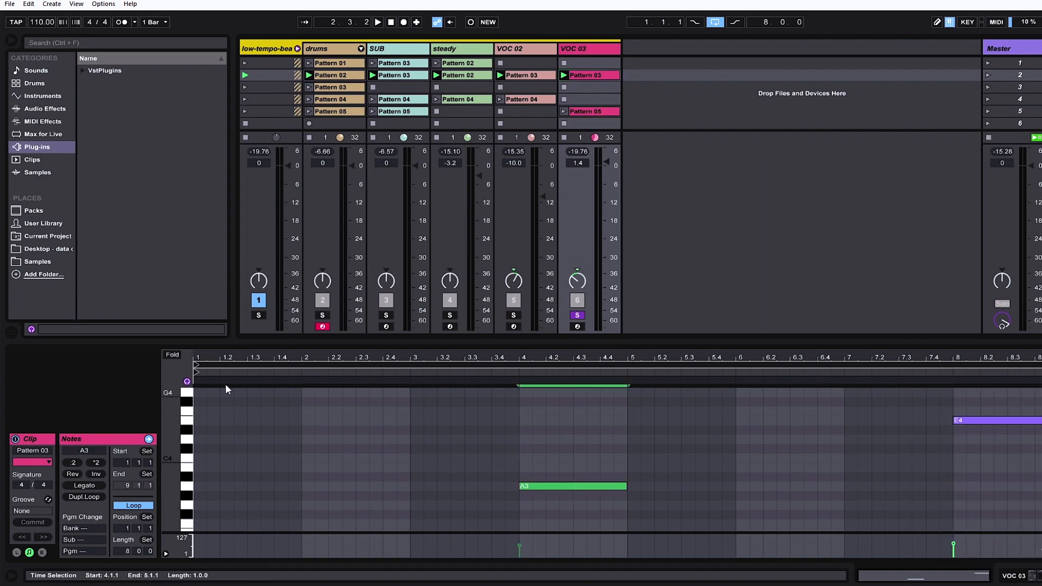
key("Up")
key("Up")
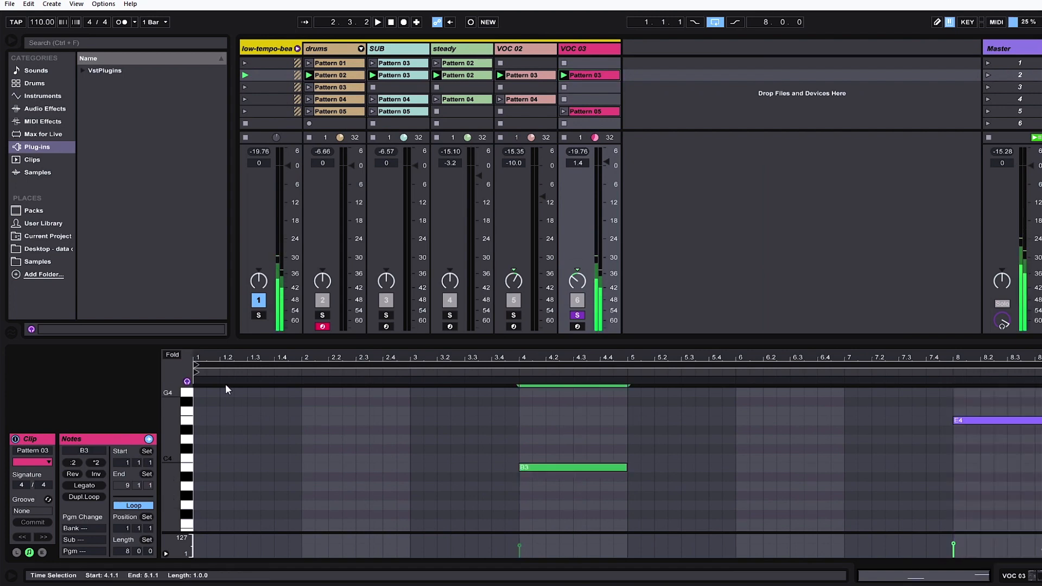
key("Up")
key("Up")
key("Up")
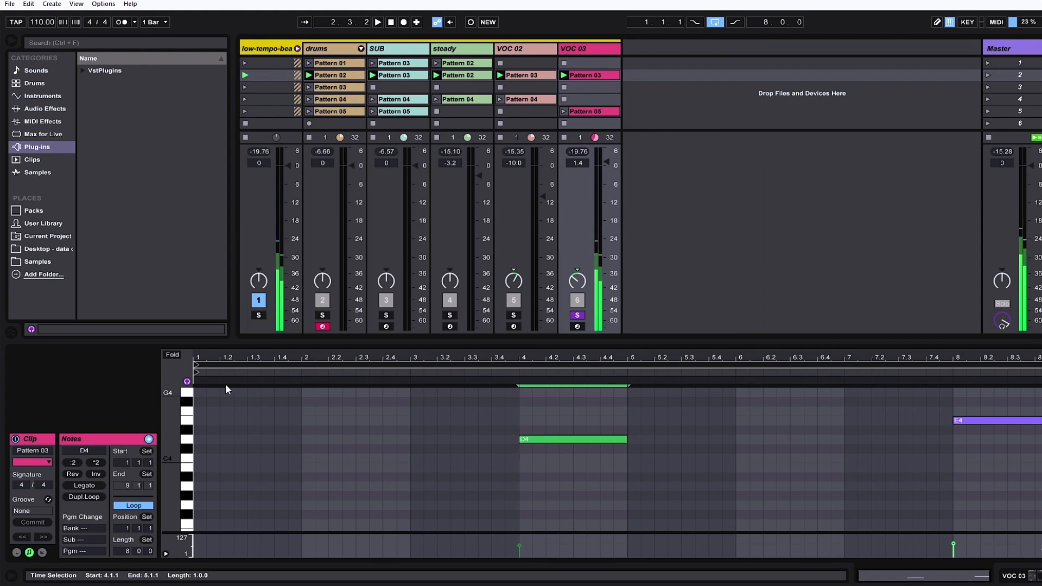
key("Up")
key("Up")
Drop the bar 4 note to E3 and D#2, auditioning each pitch, and raise it back up to D4.
key("shift+Down")
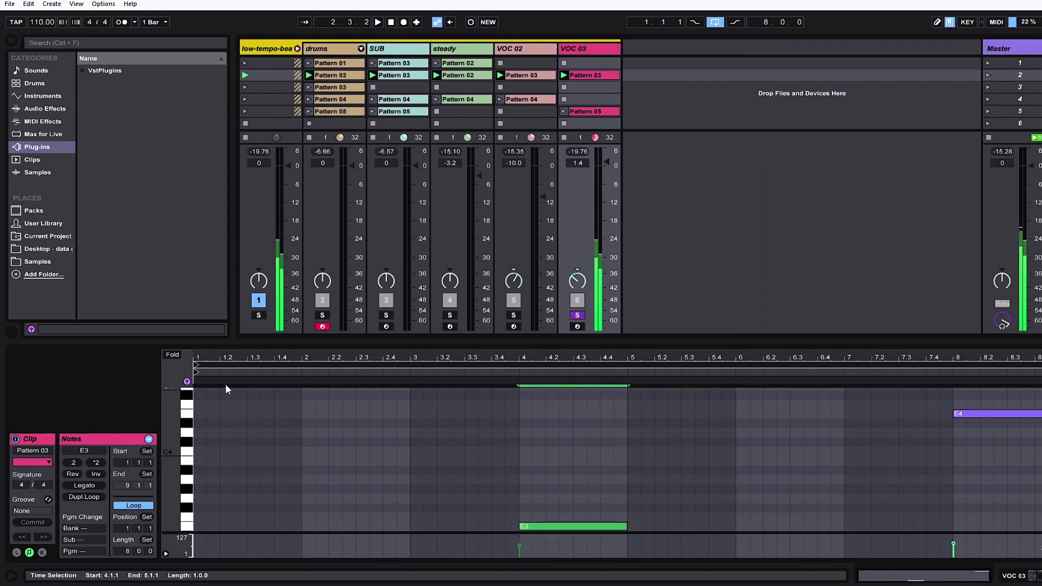
key("shift+Down")
key("Down")
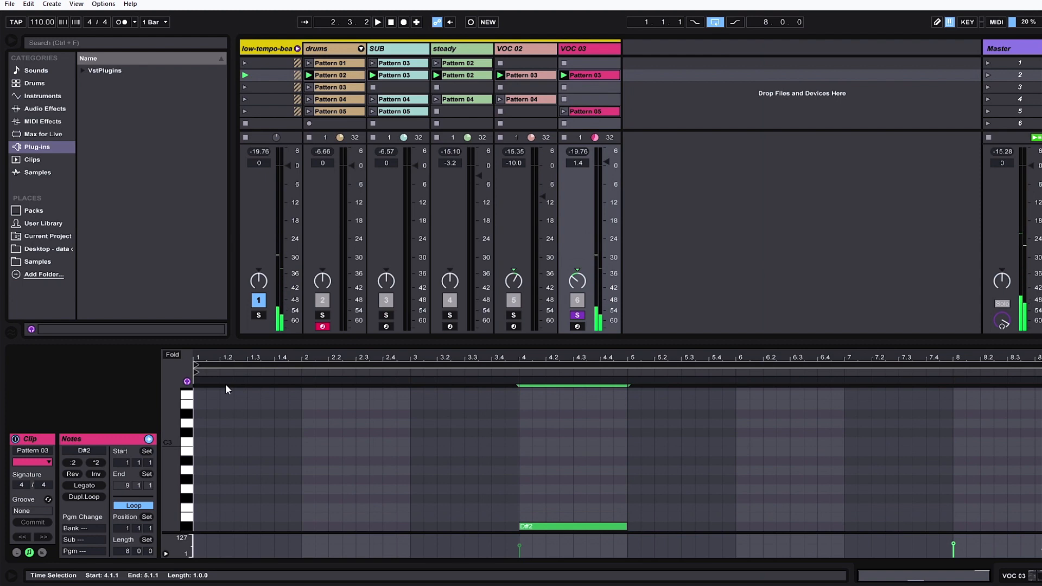
key("Up")
key("Up")
key("Up")
key("Up")
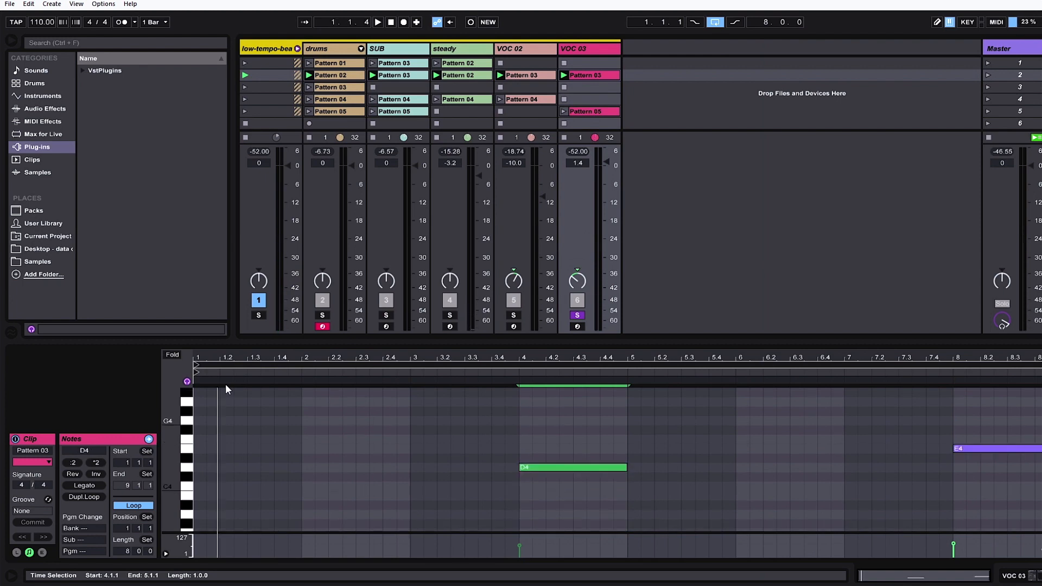
Remove Single Pedal (Song Yi) 02 and Rhythmic Pedal Menu from the steady Kontakt rack and expand Remixed Motifs (A minor).
left_click(447, 48)
left_click_drag(288, 29, 504, 32)
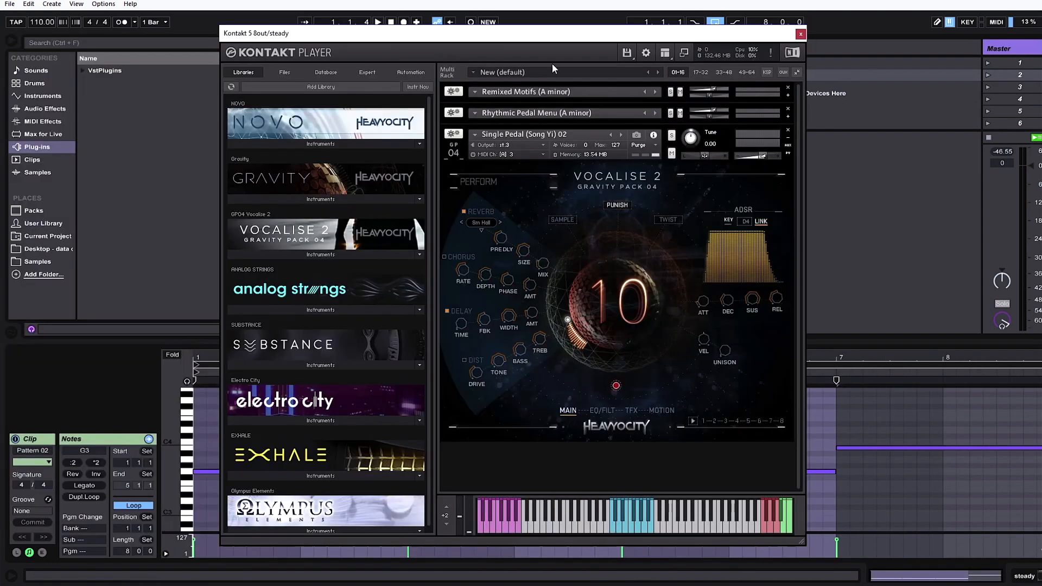
left_click(788, 130)
left_click(789, 108)
left_click(789, 95)
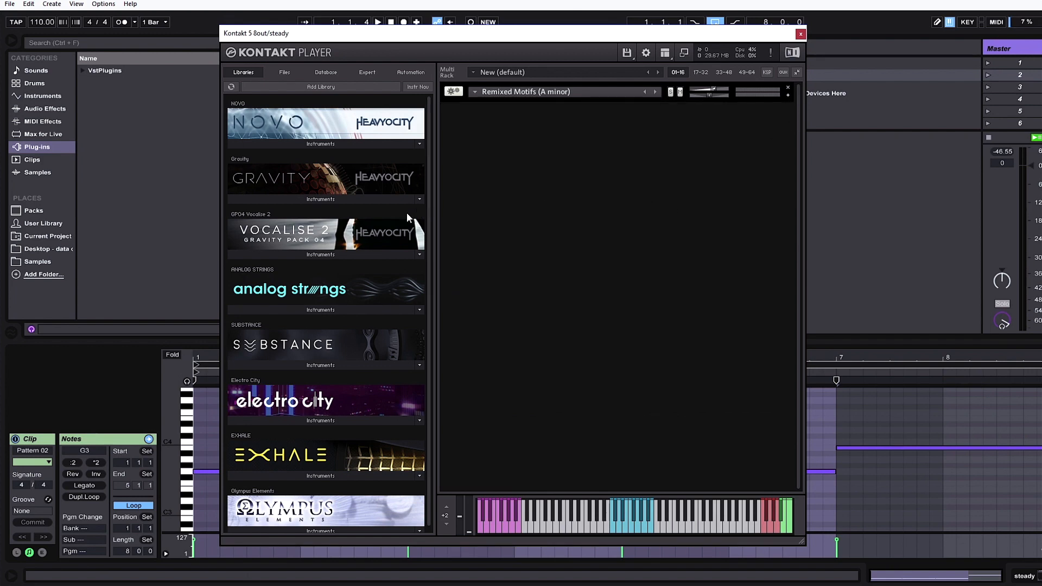
Replace the loaded instrument with Remixed Motifs (D# minor) from the Vocalise 2 Scapes and Remixed Motifs folder and audition it.
left_click(319, 253)
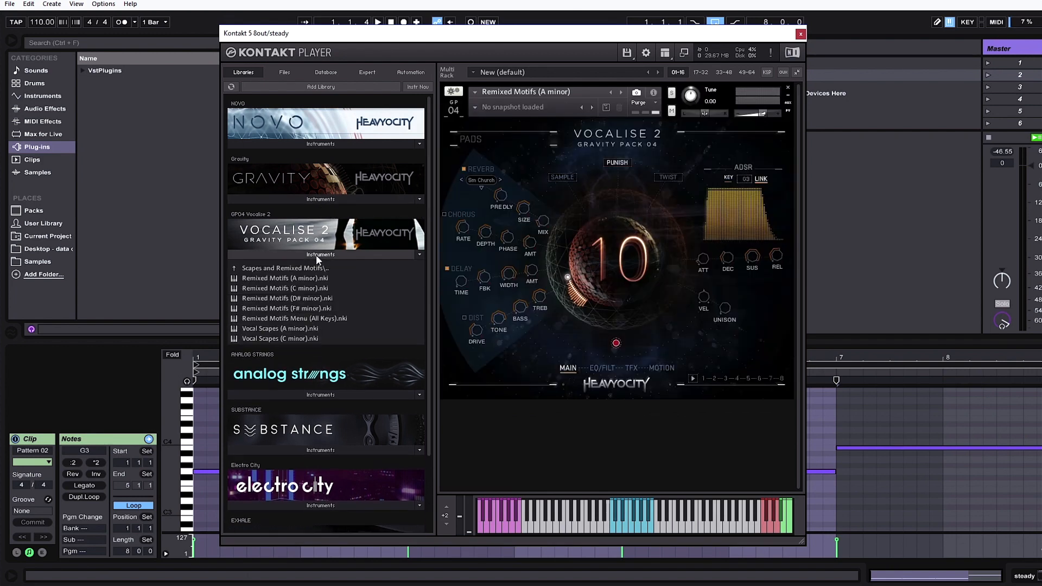
double_click(260, 269)
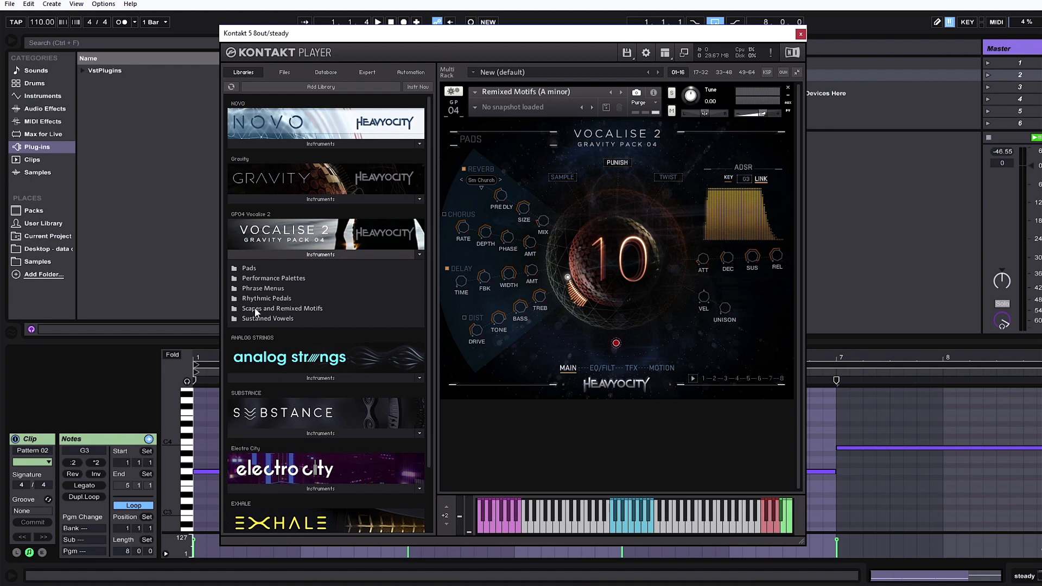
double_click(255, 308)
double_click(260, 298)
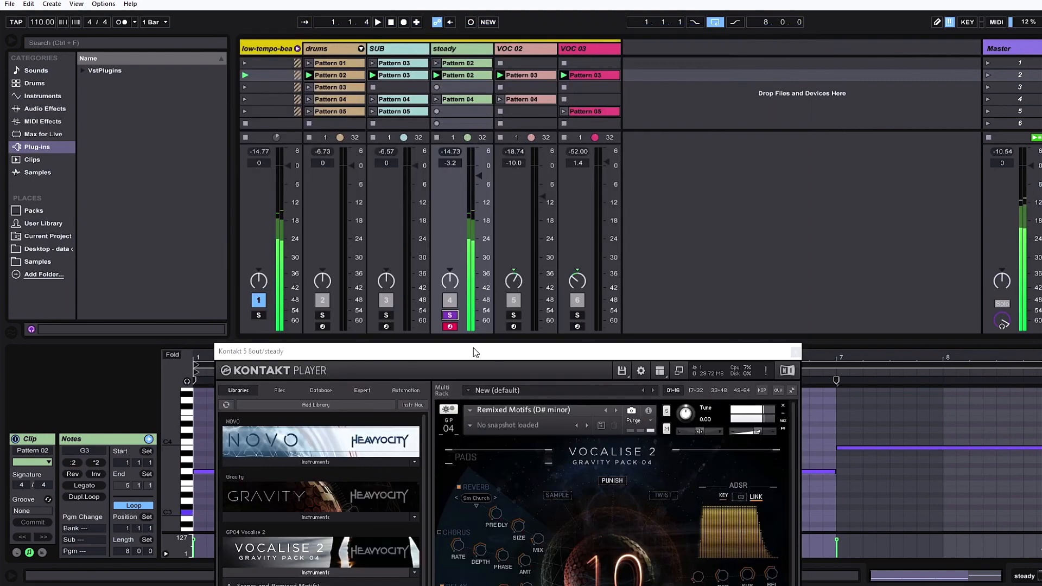
left_click_drag(475, 352, 470, 53)
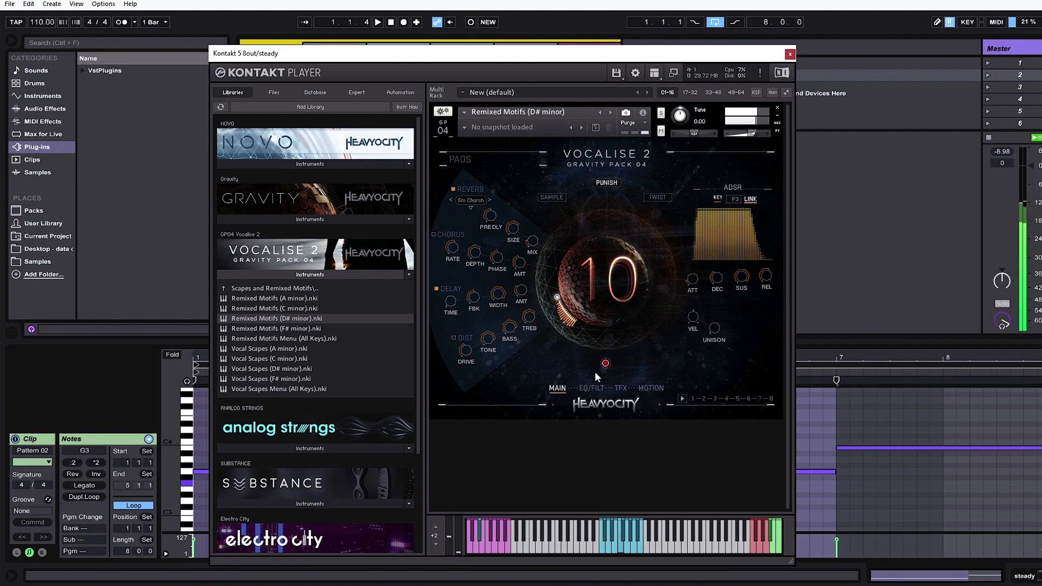
Raise the Punish amount to 16 and show the instrument's Sample and Twist controls.
mouse_move(608, 242)
left_mouse_down()
mouse_move(622, 169)
mouse_move(597, 256)
left_mouse_up()
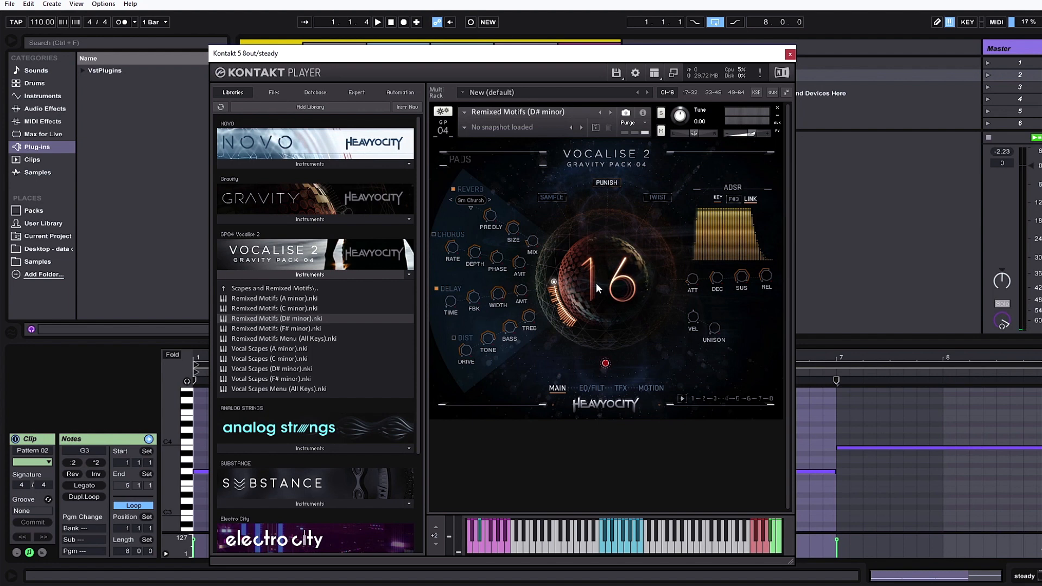
left_click(550, 197)
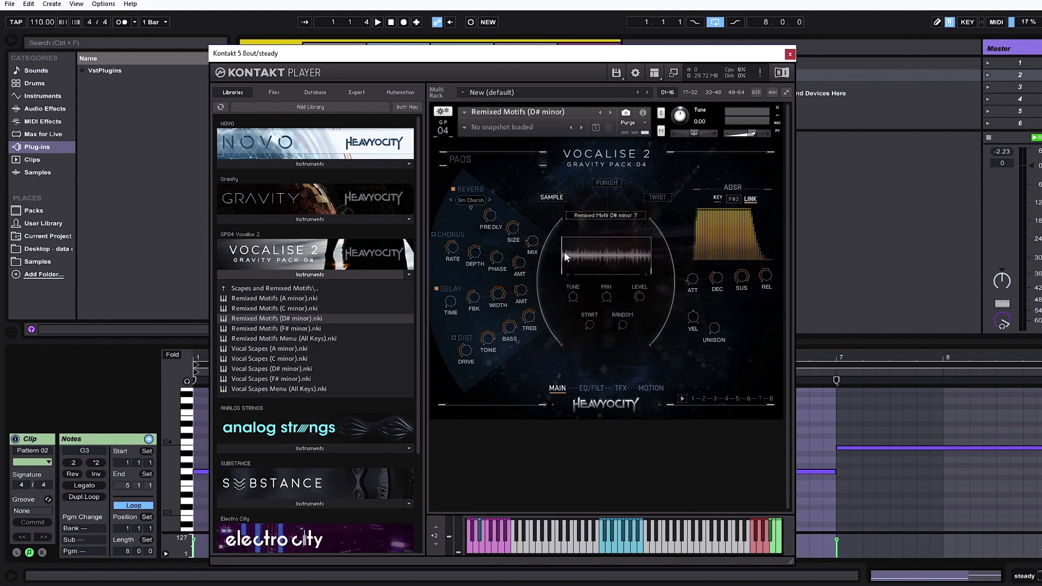
left_click(606, 183)
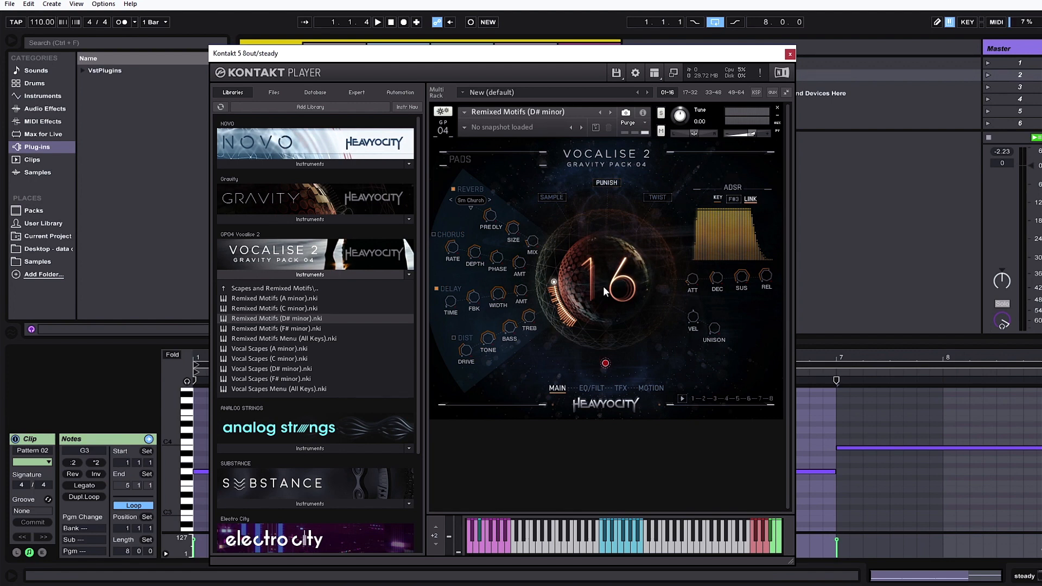
left_click(661, 196)
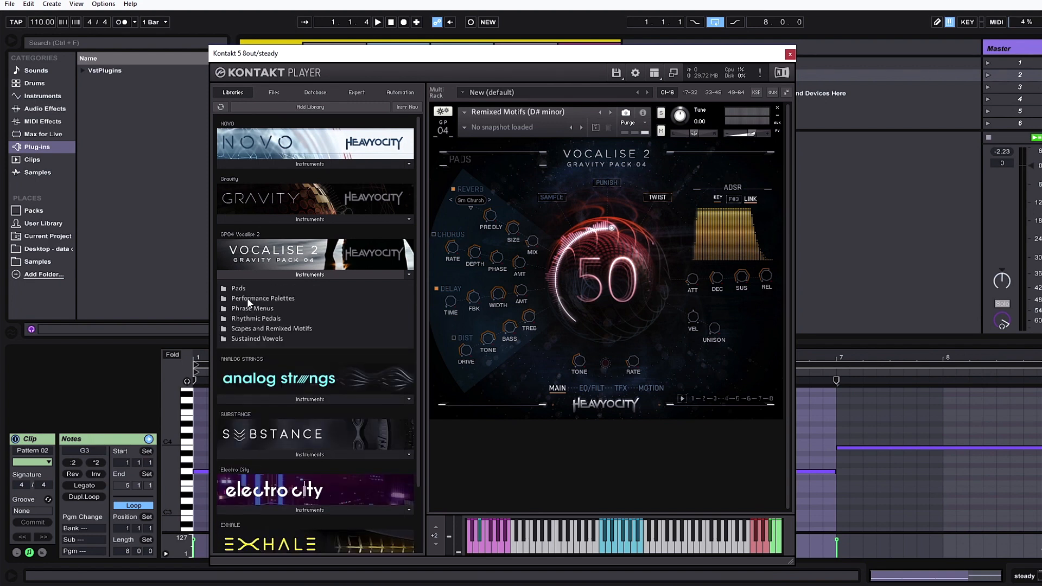
Load A Wall Of Wonder from the Complex folder of the Vocalise 2 Pads in place of Remixed Motifs.
double_click(241, 288)
double_click(242, 299)
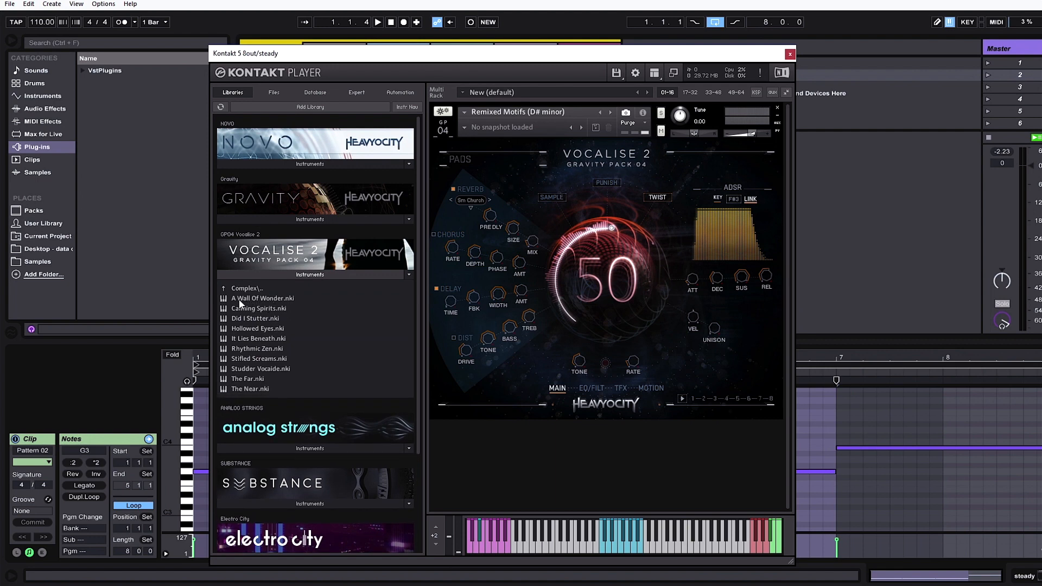
left_click_drag(239, 299, 584, 337)
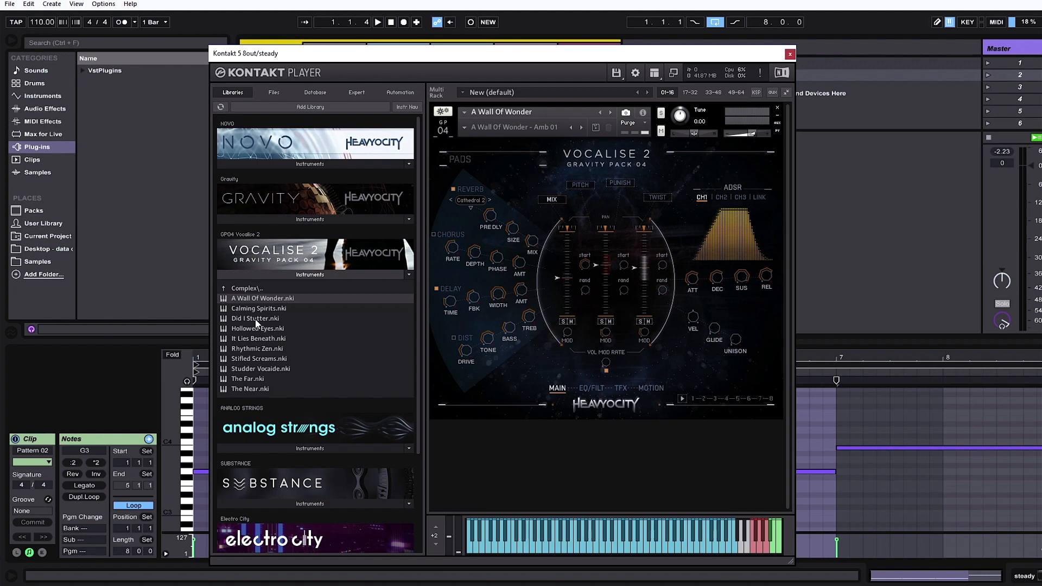
Replace A Wall Of Wonder with the Did I Stutter pad and show its Motion sequencer page.
left_click_drag(255, 318, 494, 242)
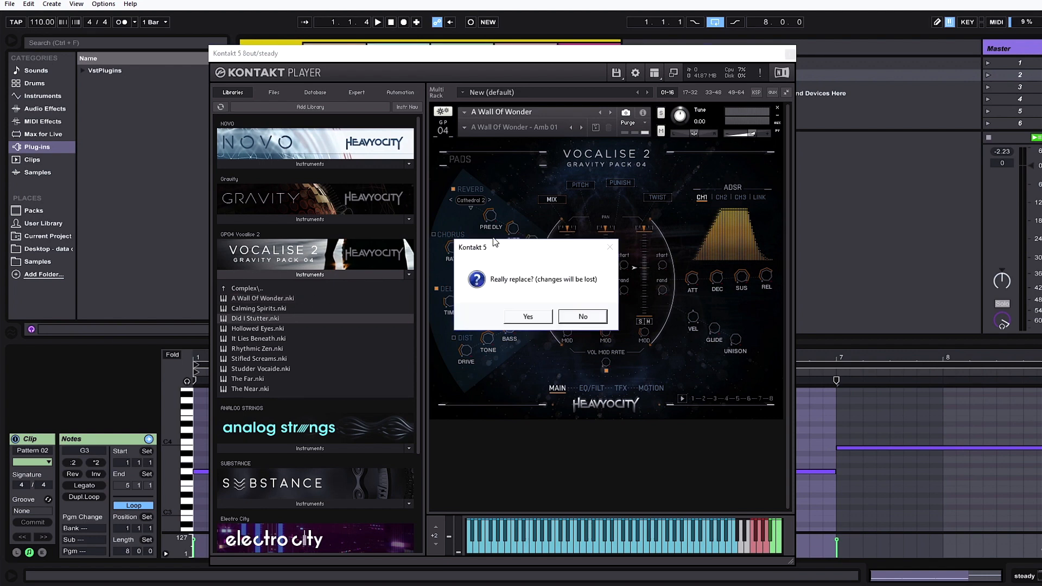
left_click(530, 314)
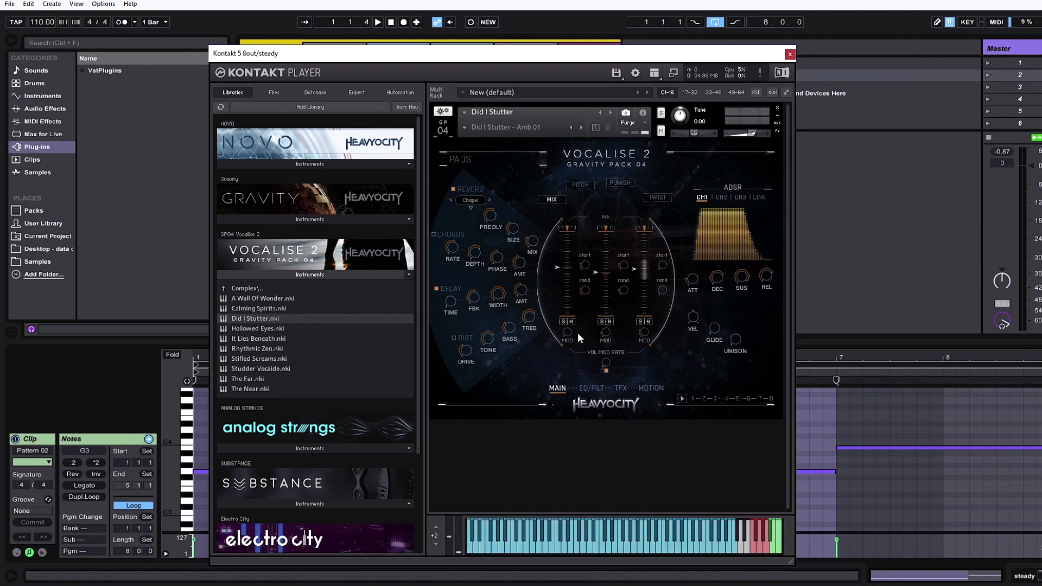
left_click(645, 390)
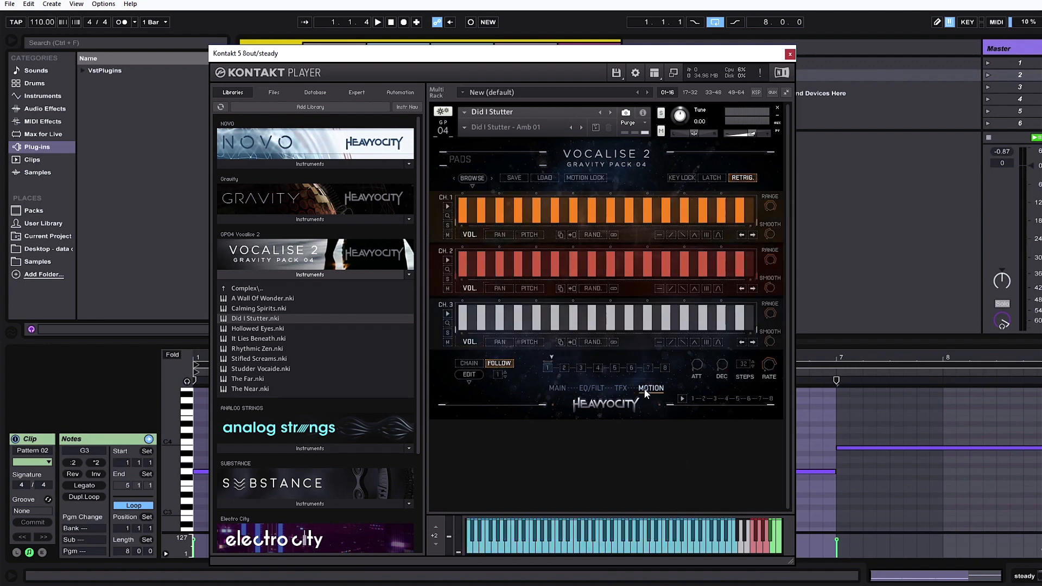